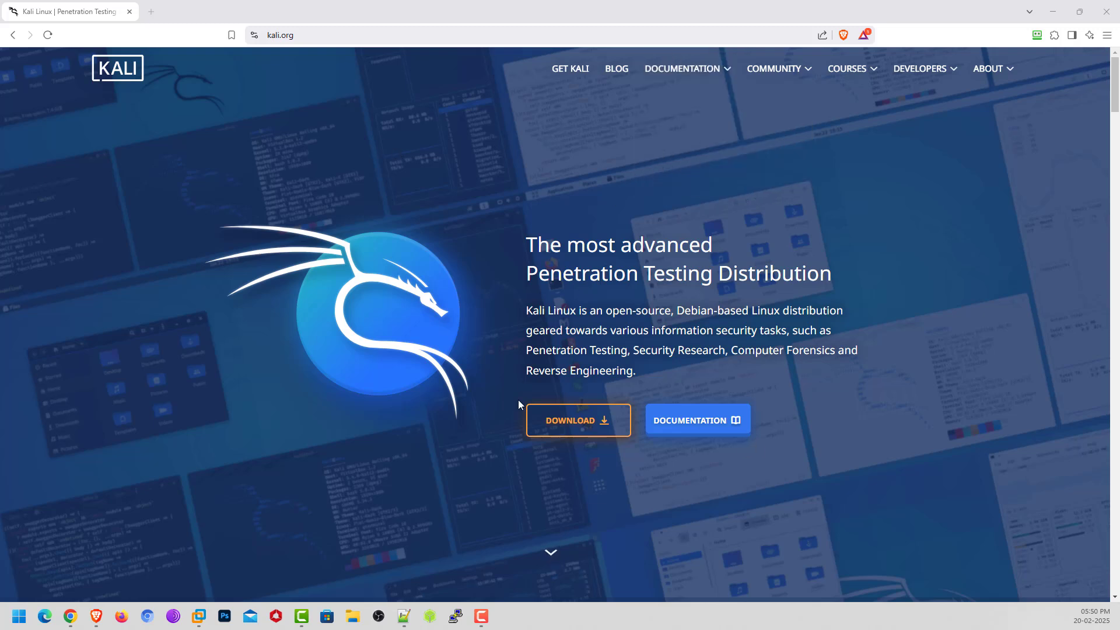
- Find the pre-built VMware image among the virtual machine downloads on kali.org, and close the browser
{"action": "left_click", "coordinate": [582, 429]}
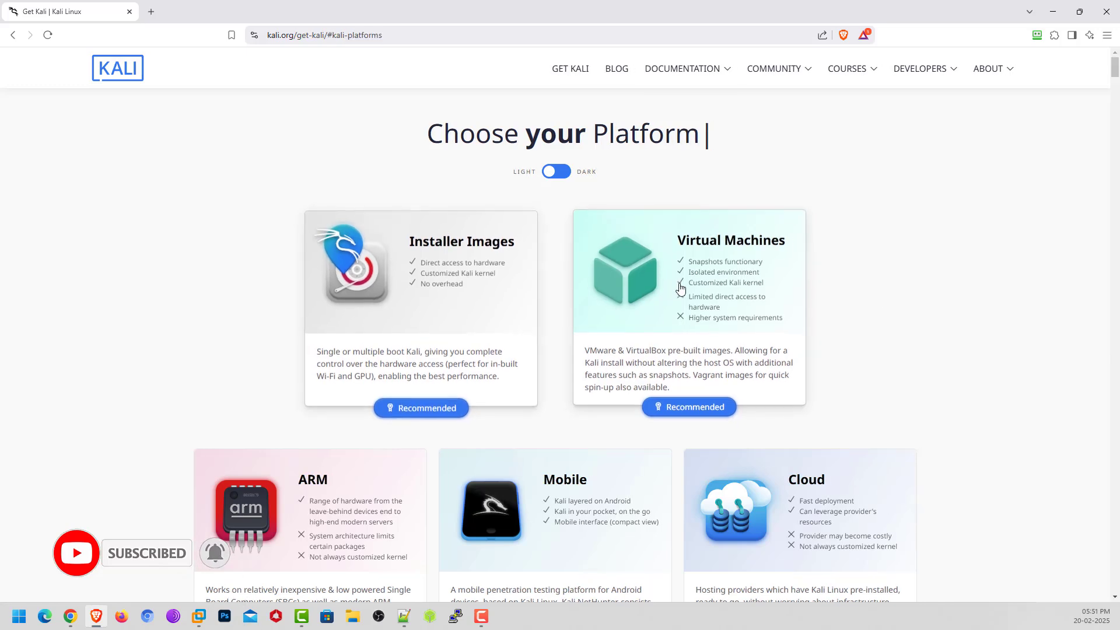
{"action": "scroll", "coordinate": [913, 320], "scroll_direction": "down", "scroll_amount": 2}
{"action": "scroll", "coordinate": [913, 320], "scroll_direction": "down", "scroll_amount": 7}
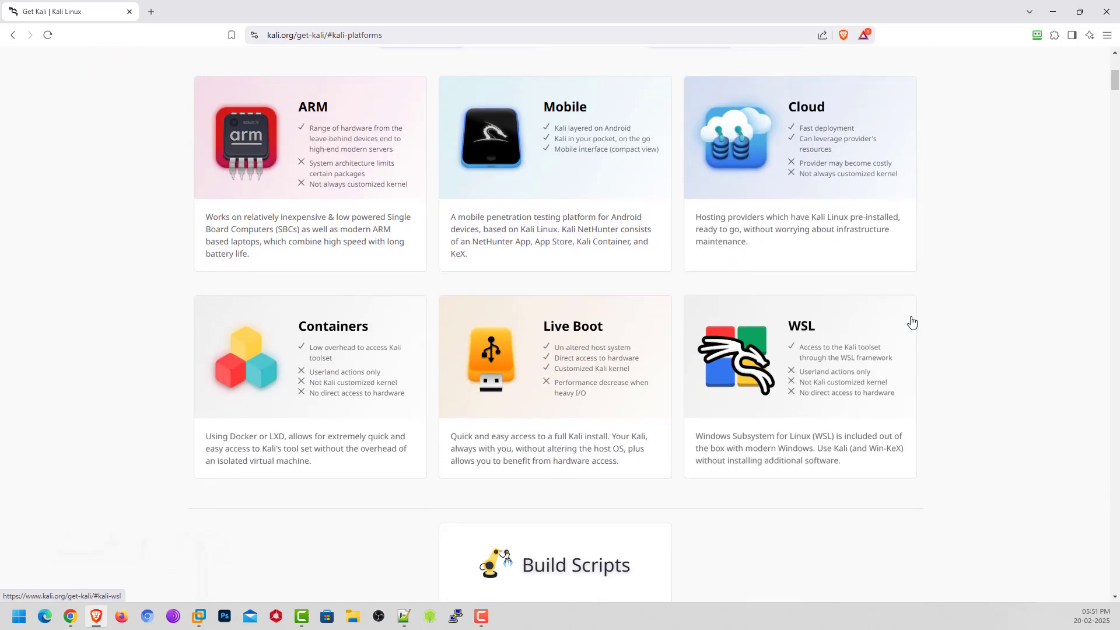
{"action": "scroll", "coordinate": [911, 337], "scroll_direction": "up", "scroll_amount": 7}
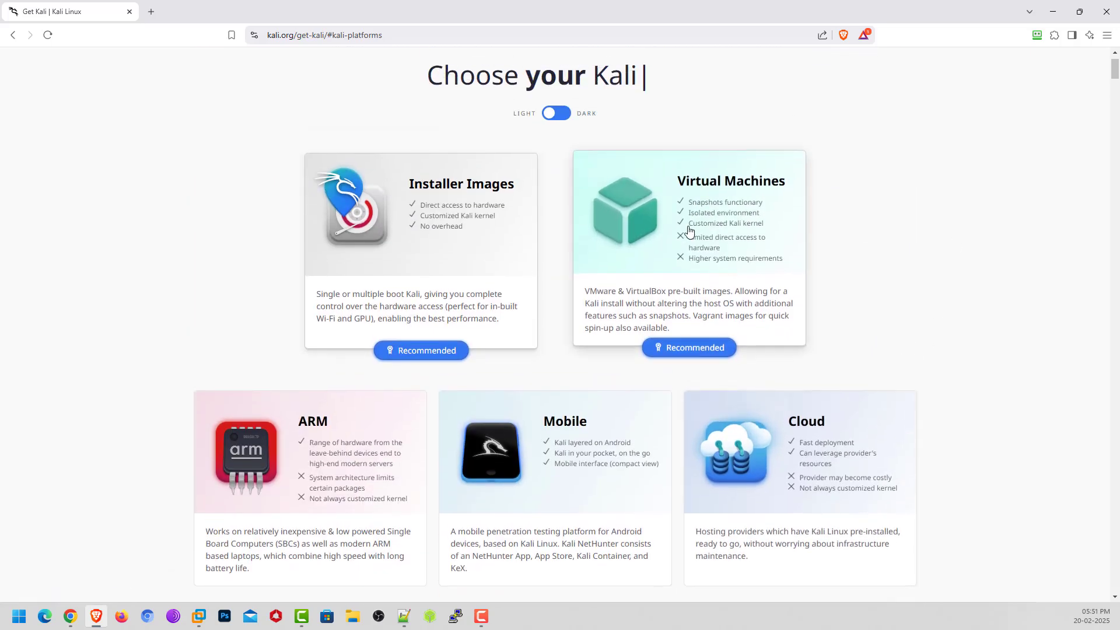
{"action": "left_click", "coordinate": [727, 234]}
{"action": "scroll", "coordinate": [729, 234], "scroll_direction": "down", "scroll_amount": 3}
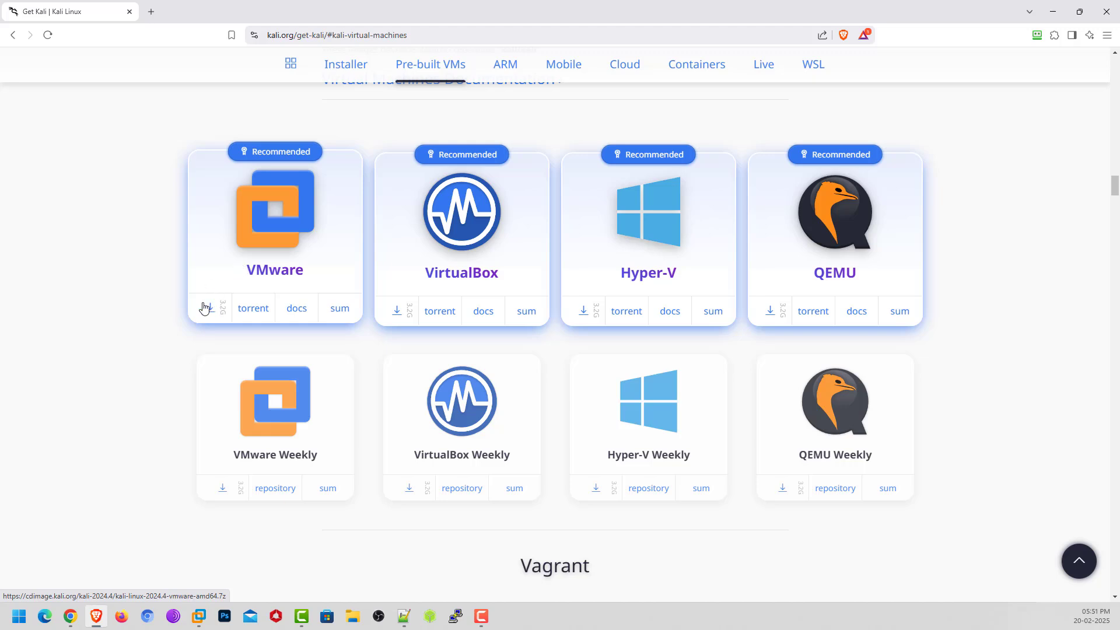
{"action": "left_click", "coordinate": [1104, 15]}
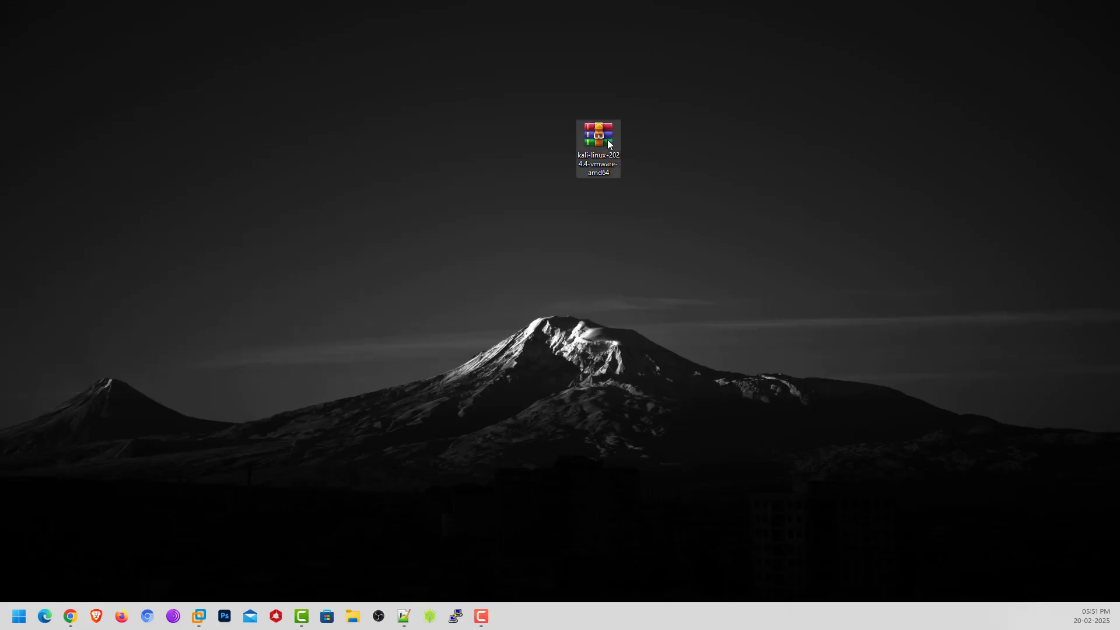
- Extract the kali-linux-2024.4-vmware-amd64 archive directly onto the desktop
{"action": "left_click", "coordinate": [607, 139]}
{"action": "left_click_drag", "start_coordinate": [604, 138], "coordinate": [544, 104]}
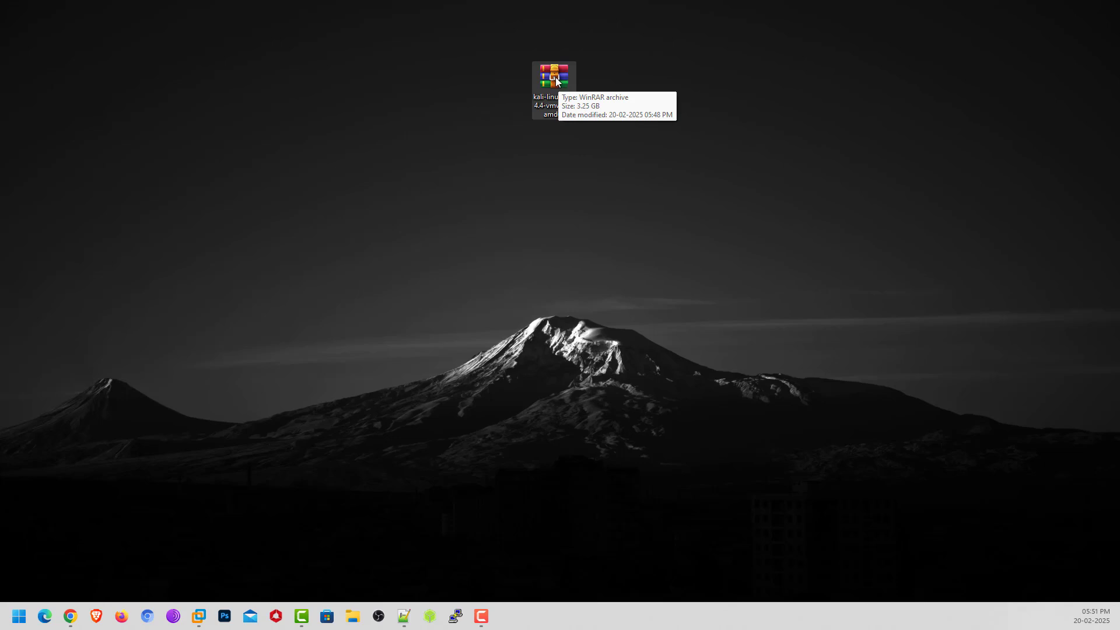
{"action": "right_click", "coordinate": [555, 77]}
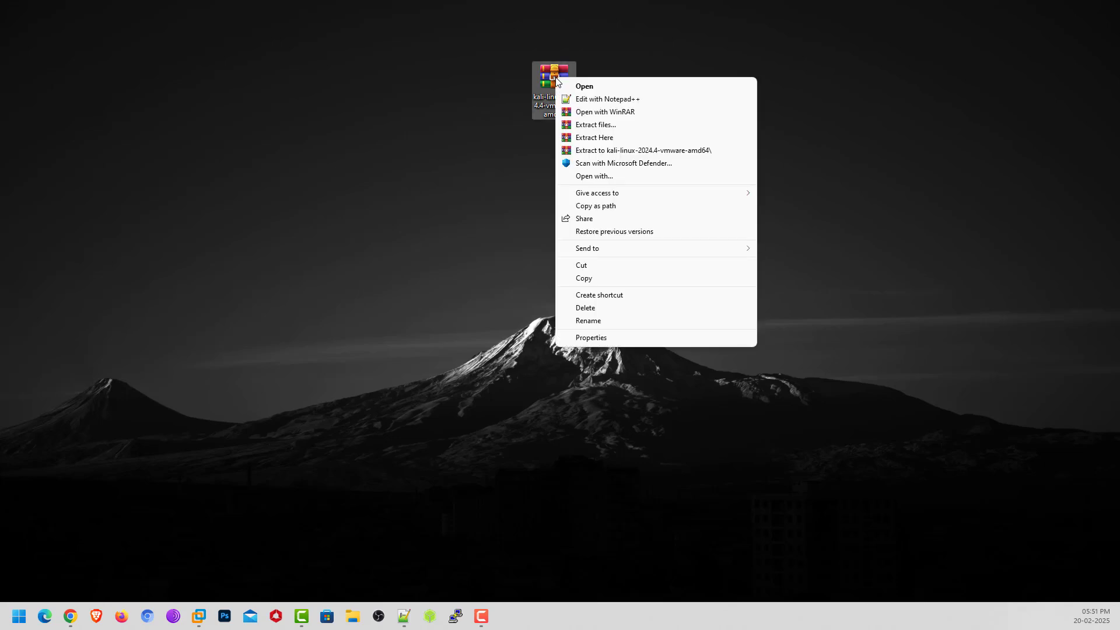
{"action": "left_click", "coordinate": [599, 139]}
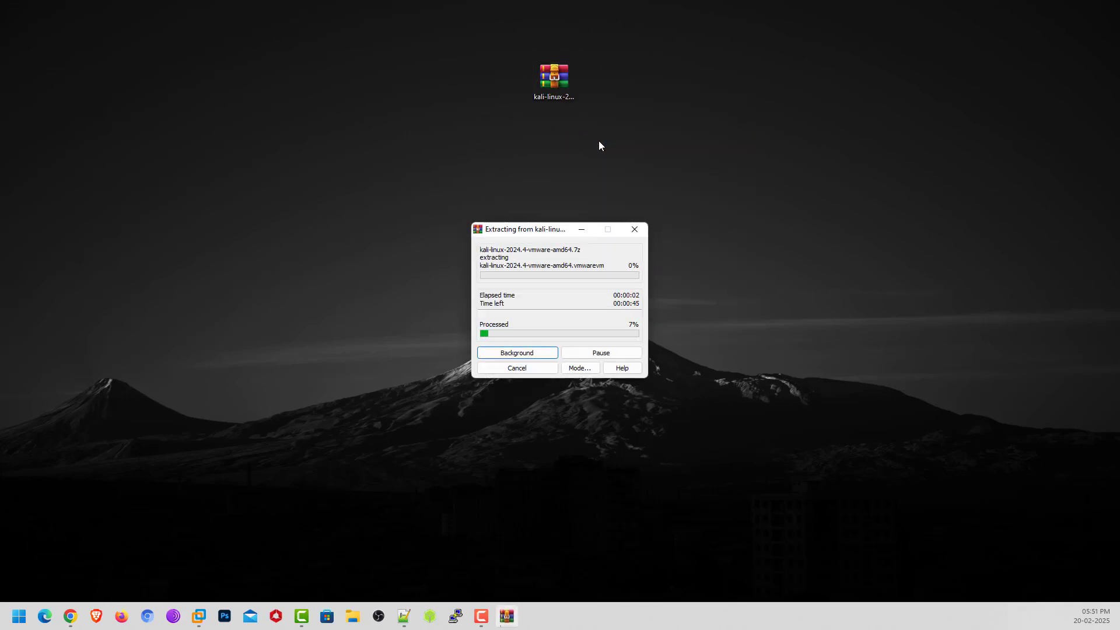
{"action": "left_click", "coordinate": [598, 82]}
{"action": "left_click_drag", "start_coordinate": [495, 138], "coordinate": [642, 133]}
{"action": "left_click", "coordinate": [554, 81]}
{"action": "left_click", "coordinate": [712, 174]}
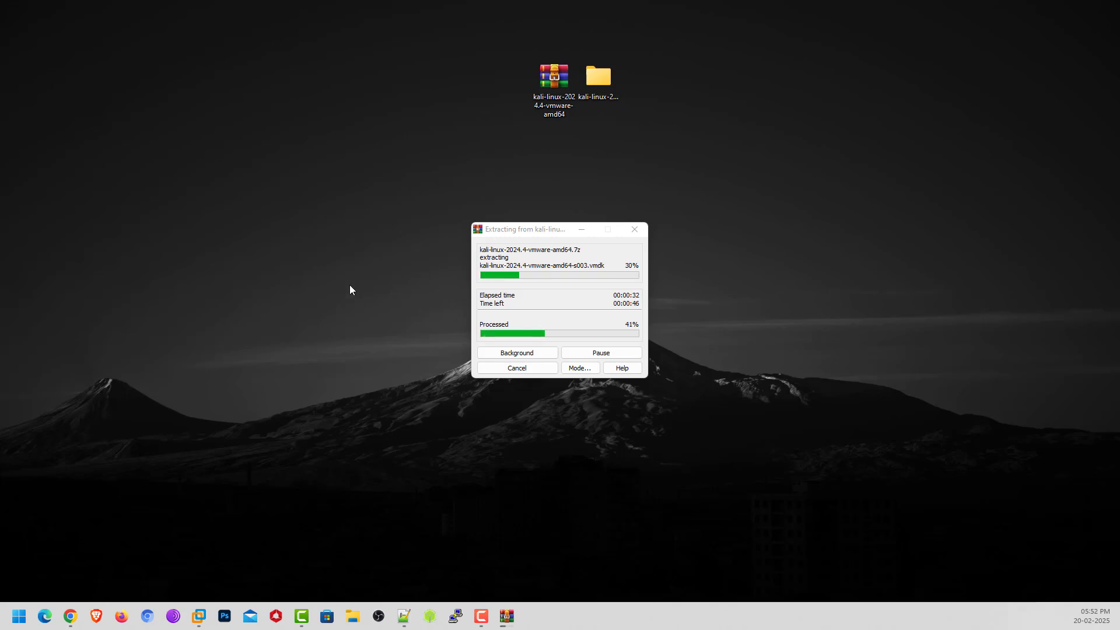
- Switch to VMware Workstation and move its window down so the extracted folder on the desktop is uncovered
{"action": "left_click", "coordinate": [198, 616]}
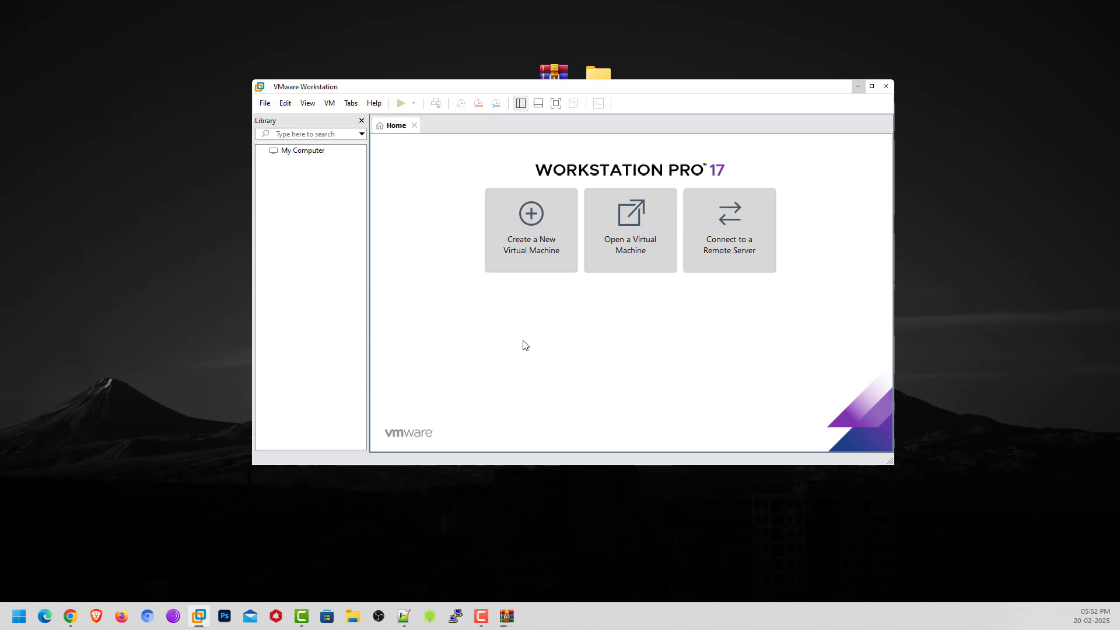
{"action": "left_click", "coordinate": [506, 616]}
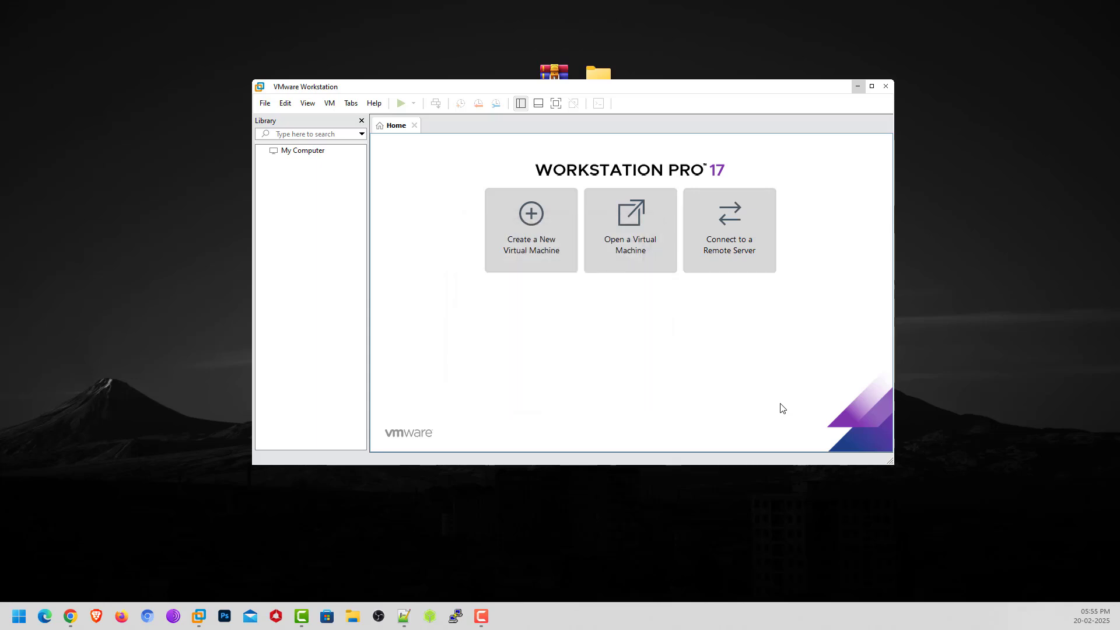
{"action": "left_click", "coordinate": [637, 84]}
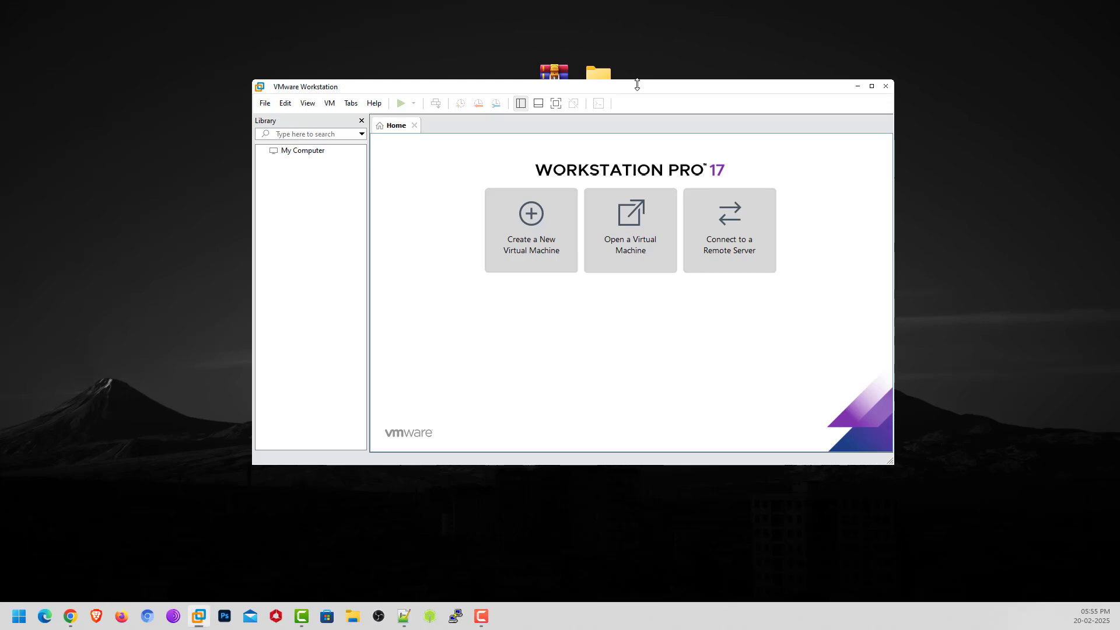
{"action": "left_click_drag", "start_coordinate": [637, 94], "coordinate": [632, 126]}
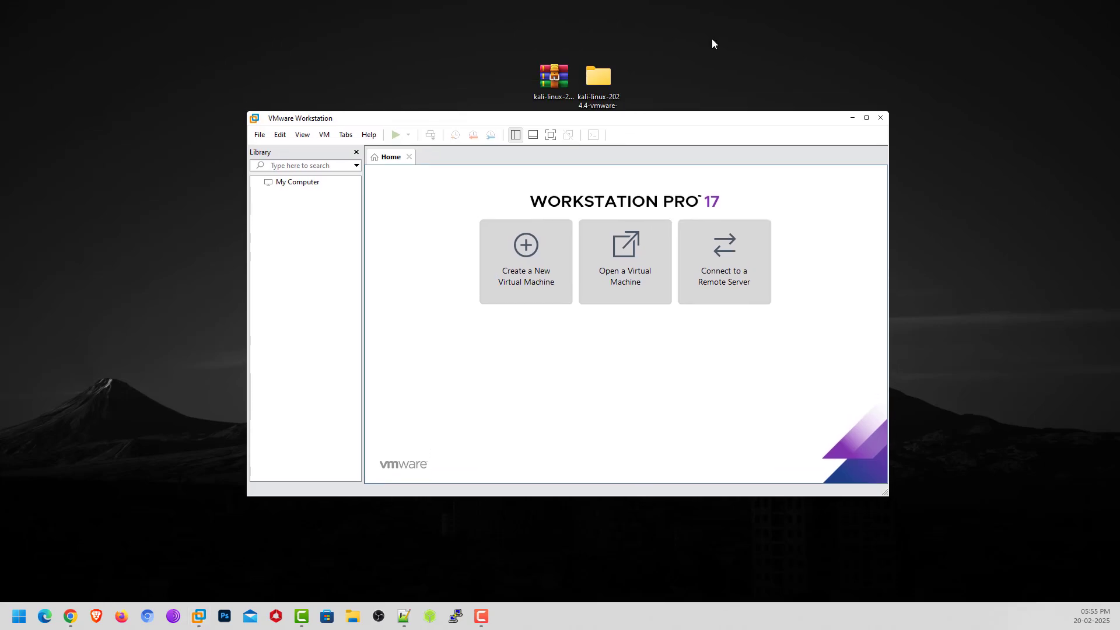
- Check the files inside the extracted Kali virtual machine folder, and close it again
{"action": "double_click", "coordinate": [599, 80]}
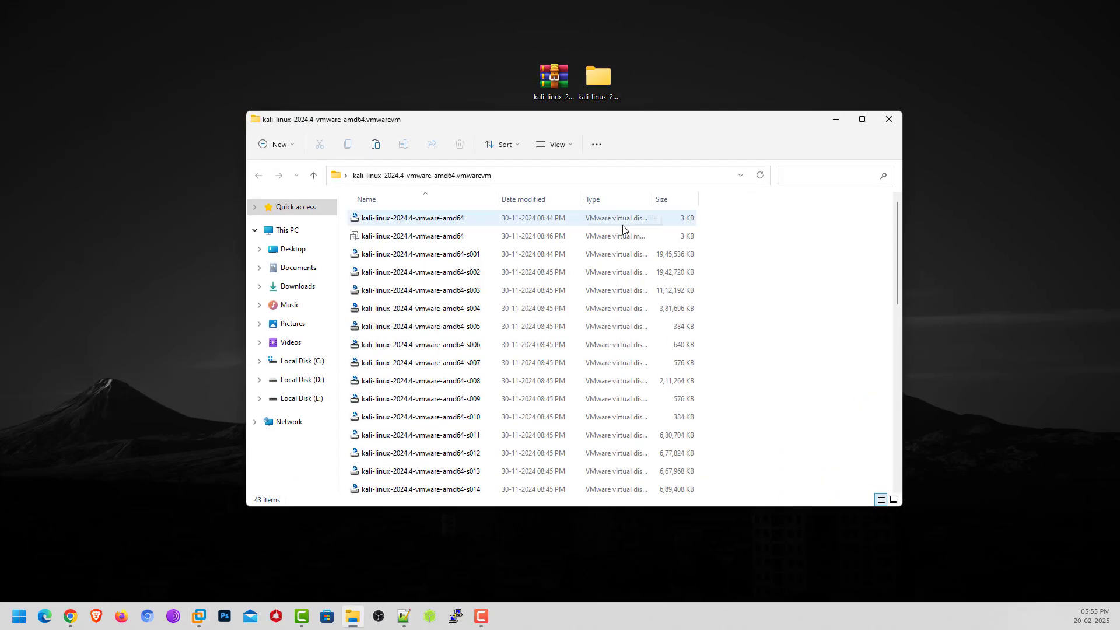
{"action": "scroll", "coordinate": [443, 274], "scroll_direction": "down", "scroll_amount": 6}
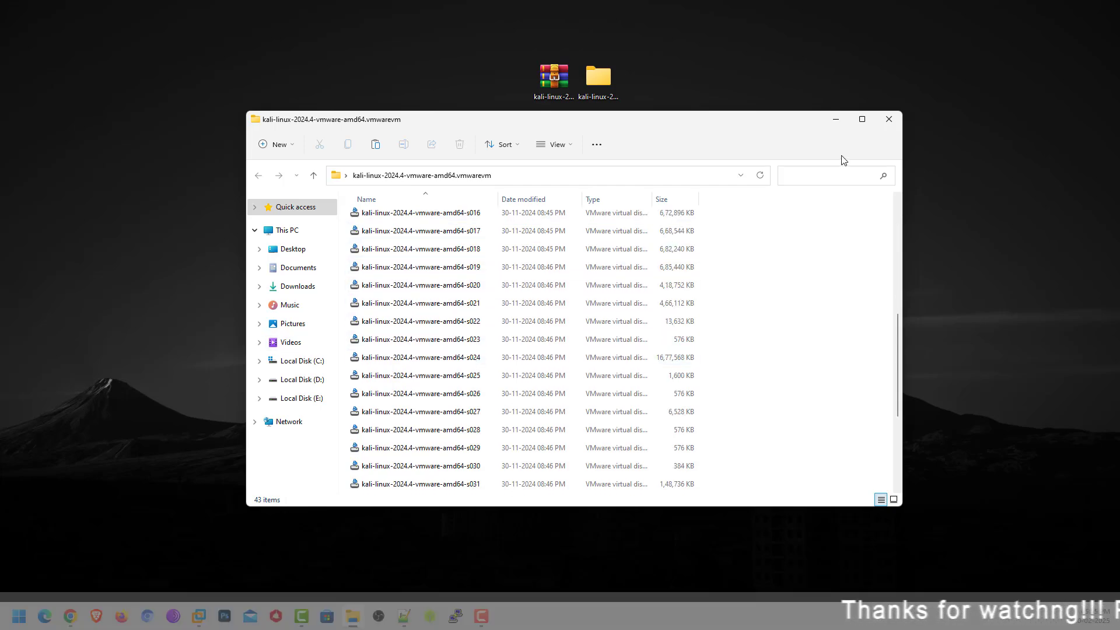
{"action": "left_click", "coordinate": [888, 120]}
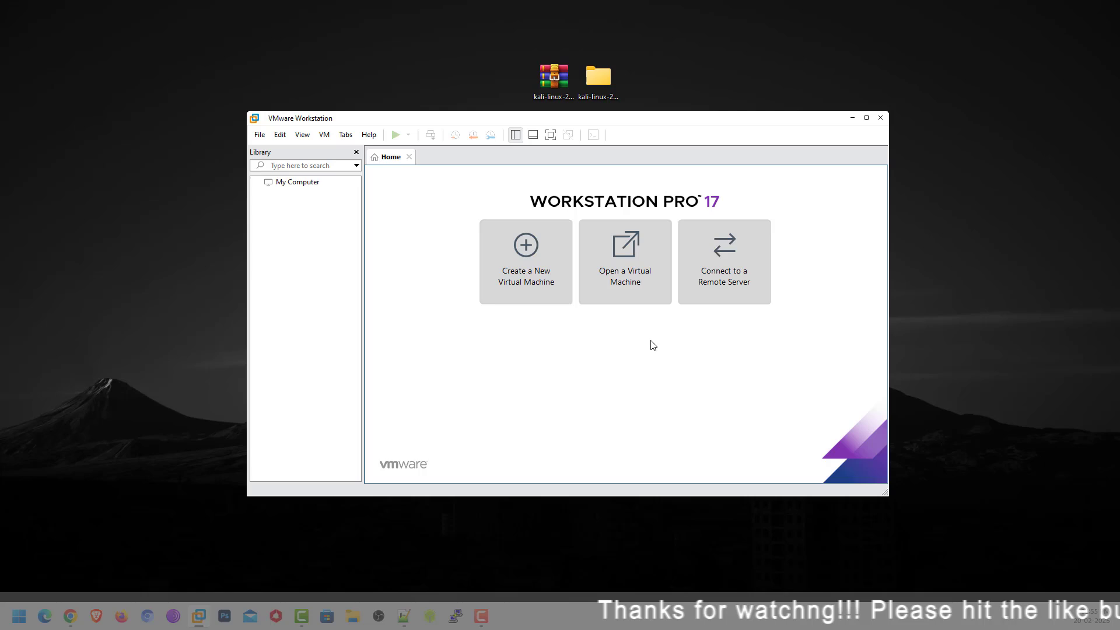
- Open the kali-linux-2024.4-vmware-amd64 virtual machine from its extracted desktop folder and highlight the default login details in its description
{"action": "left_click", "coordinate": [630, 273]}
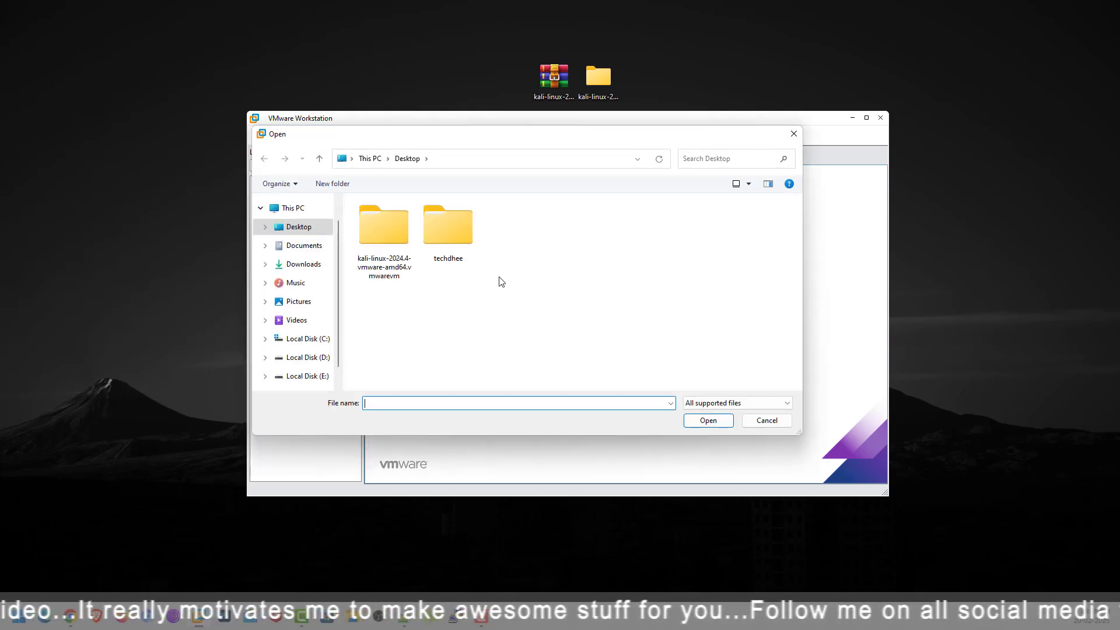
{"action": "left_click", "coordinate": [386, 230]}
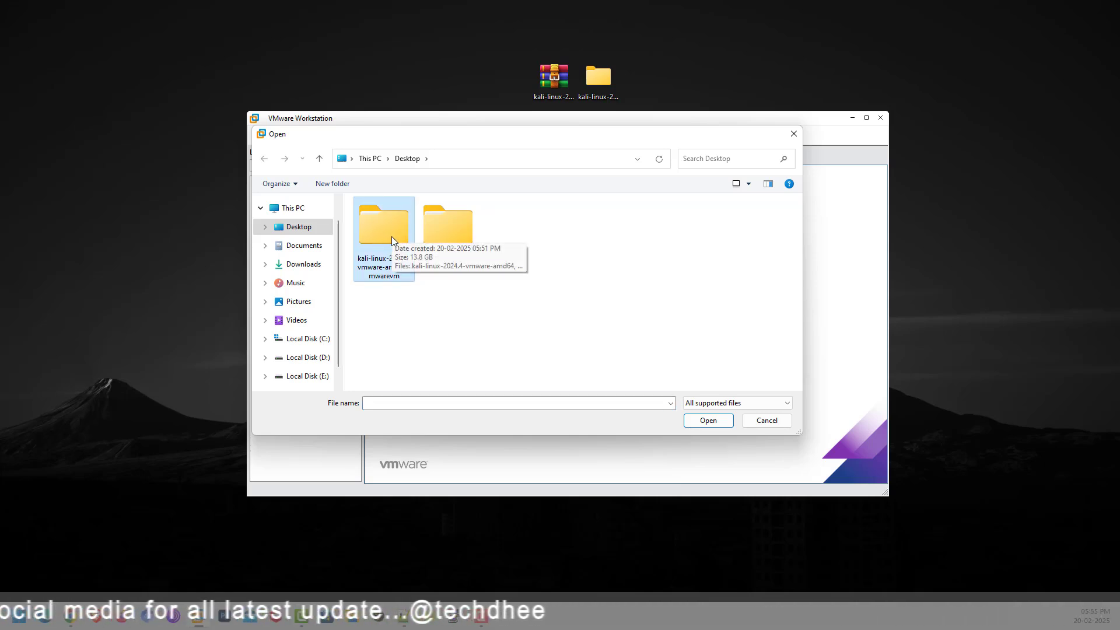
{"action": "double_click", "coordinate": [381, 235]}
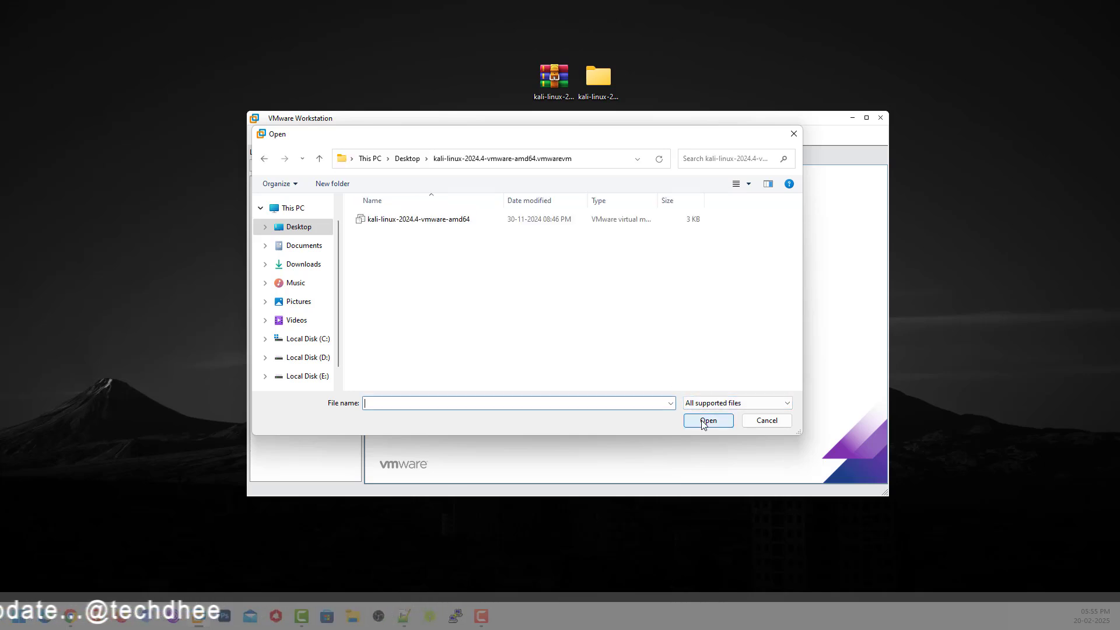
{"action": "left_click", "coordinate": [444, 224]}
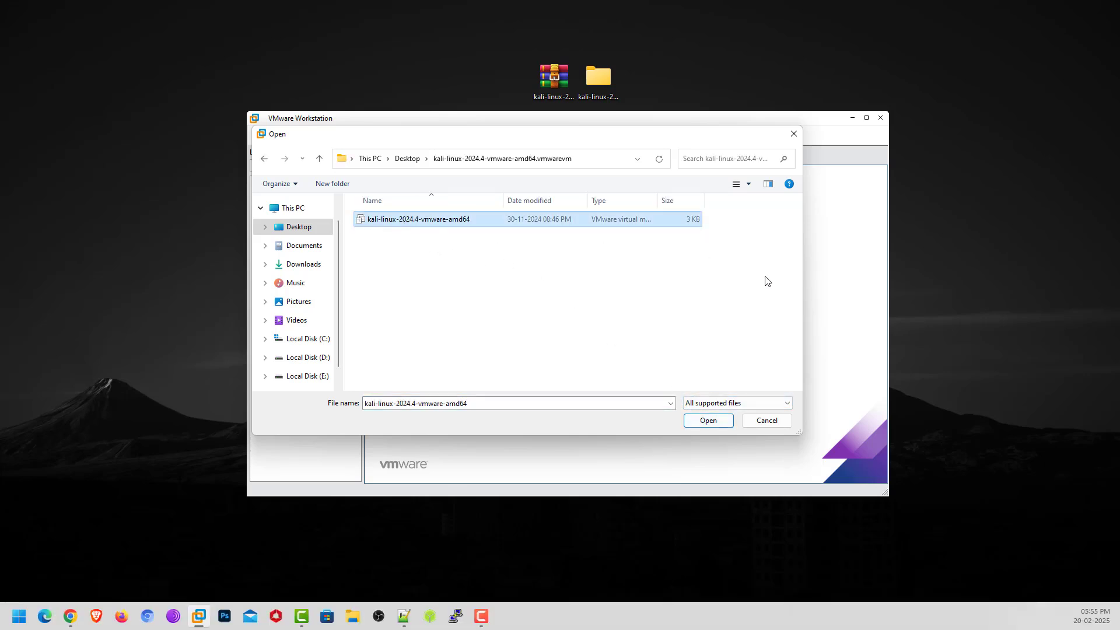
{"action": "left_click", "coordinate": [709, 421]}
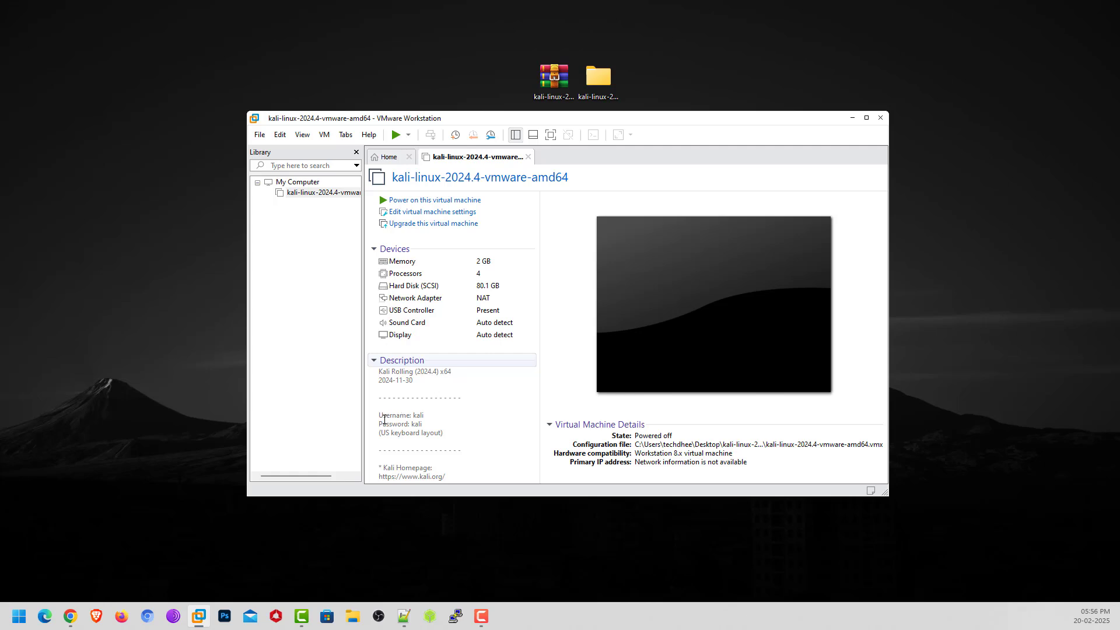
{"action": "left_click_drag", "start_coordinate": [379, 416], "coordinate": [428, 423]}
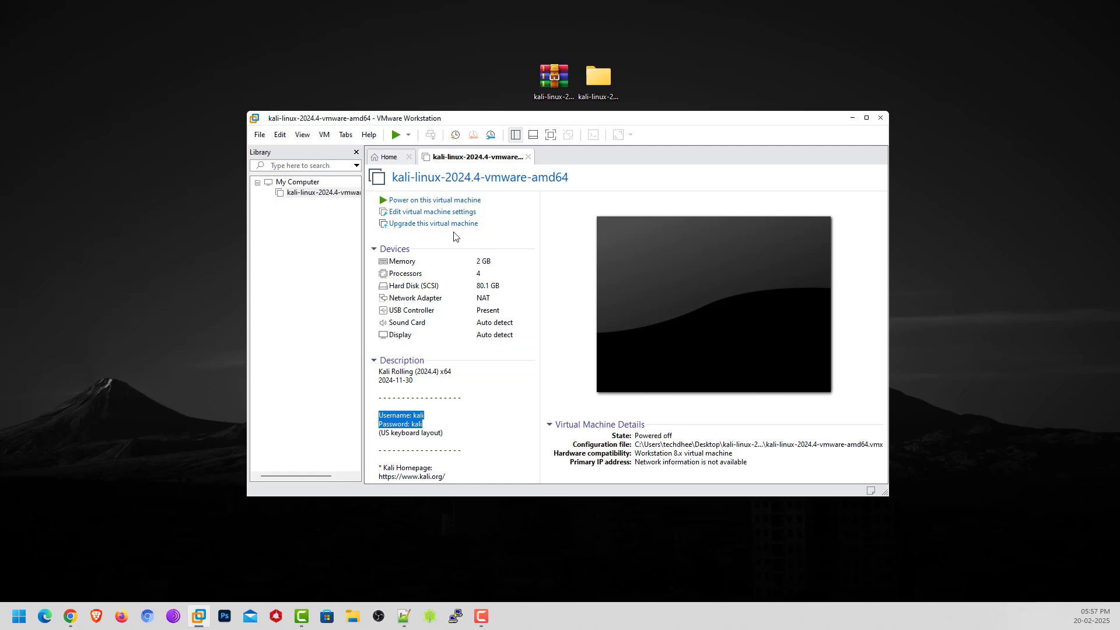
- Upgrade the virtual machine's hardware compatibility to Workstation 17.x, altering this machine instead of creating a clone
{"action": "left_click", "coordinate": [467, 223]}
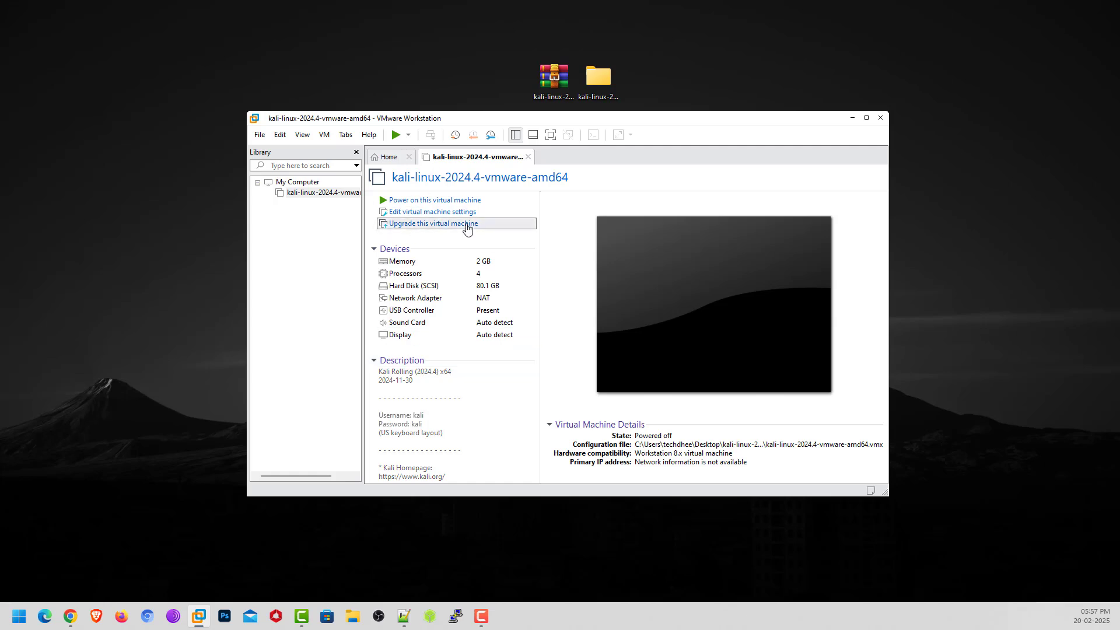
{"action": "left_click", "coordinate": [603, 402]}
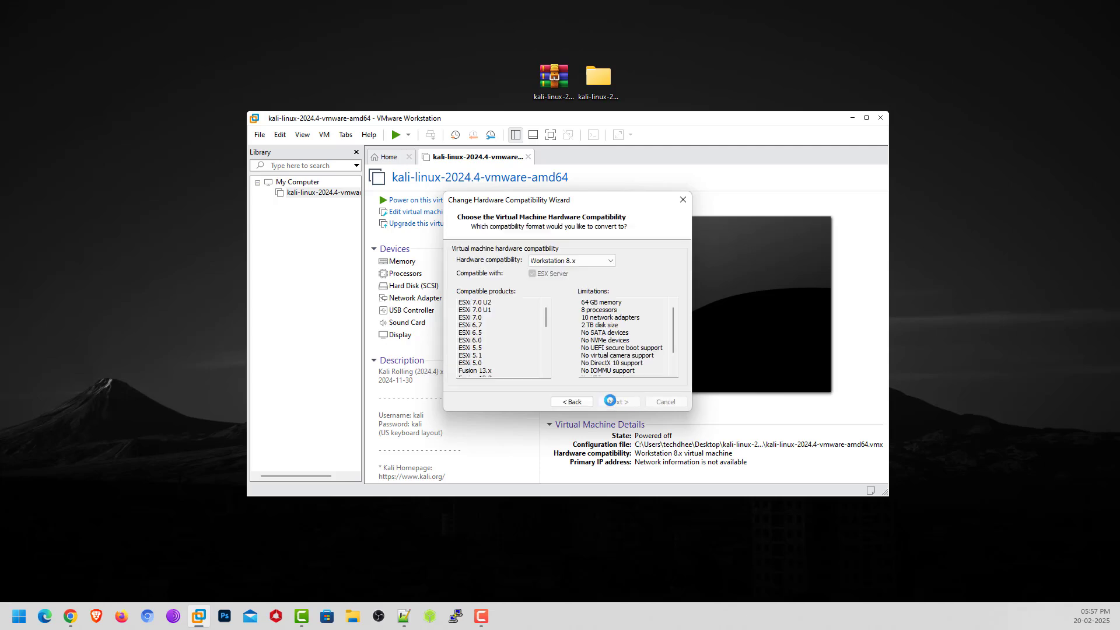
{"action": "left_click", "coordinate": [580, 262]}
{"action": "left_click", "coordinate": [550, 274]}
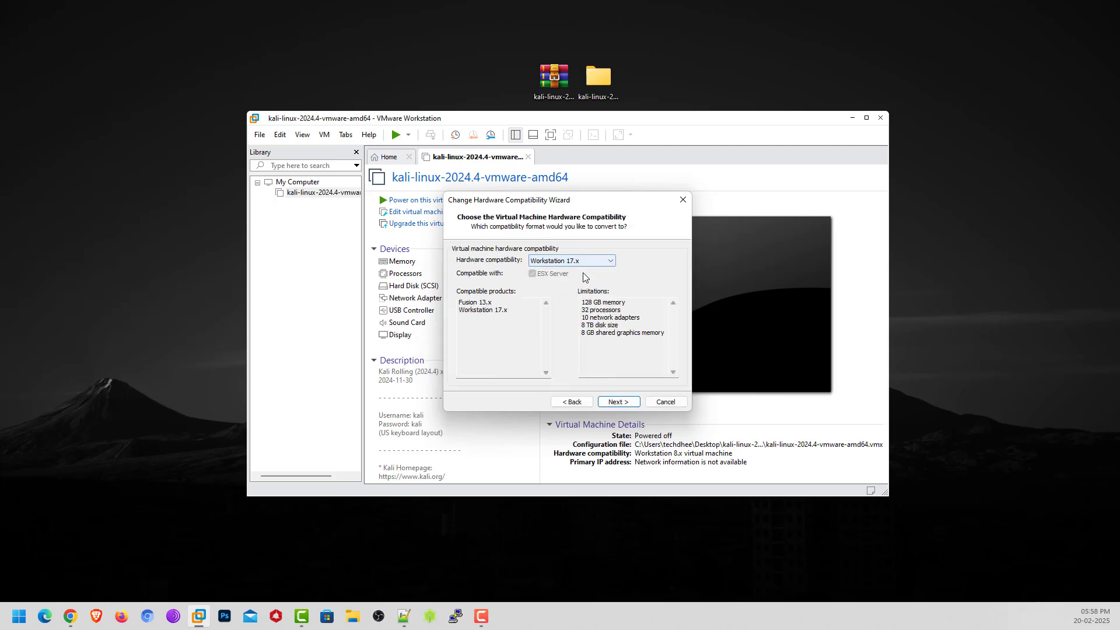
{"action": "left_click", "coordinate": [621, 402]}
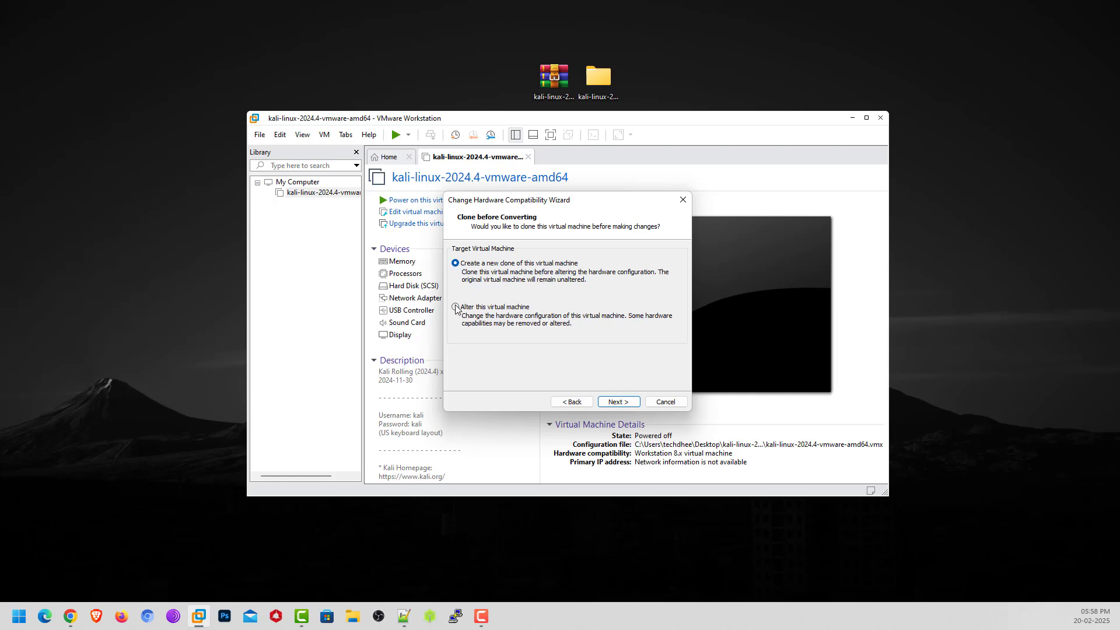
{"action": "left_click", "coordinate": [625, 404]}
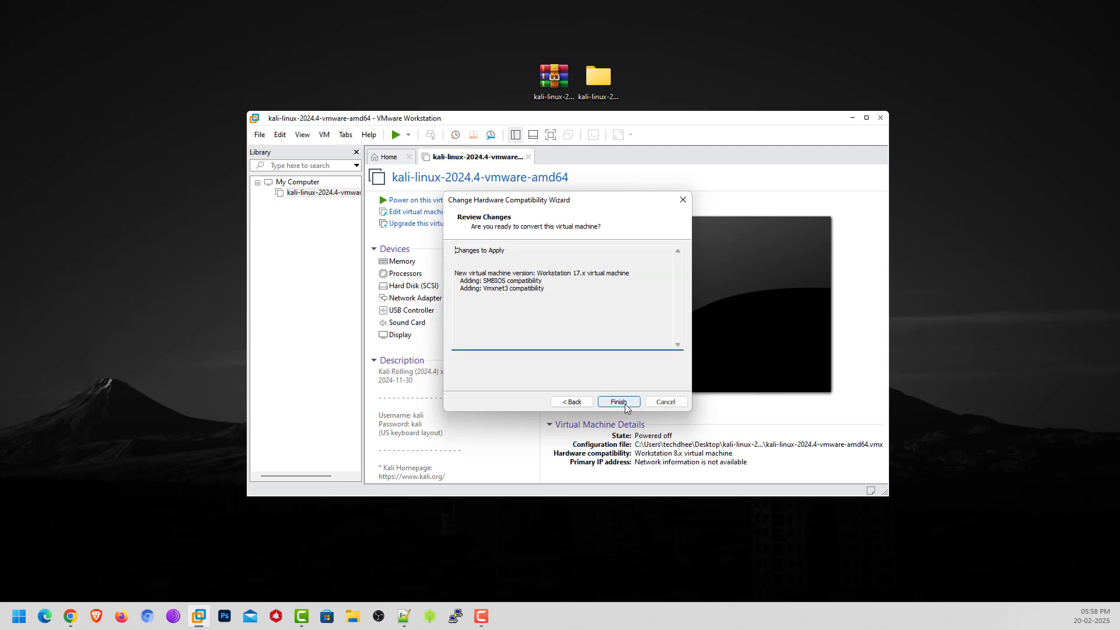
{"action": "left_click", "coordinate": [625, 404]}
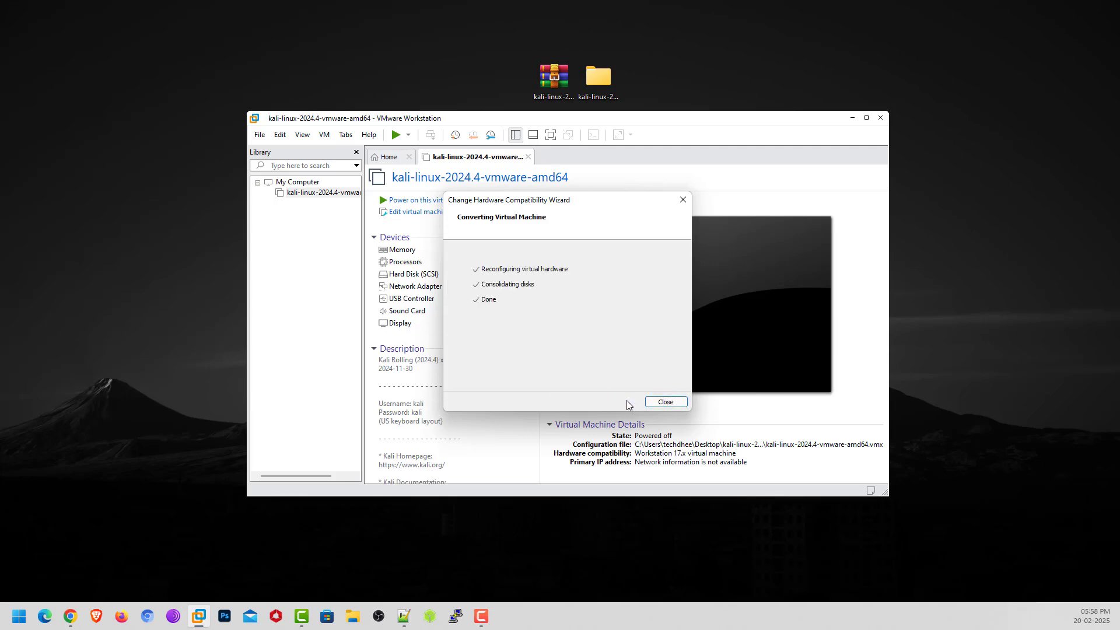
{"action": "left_click", "coordinate": [658, 404]}
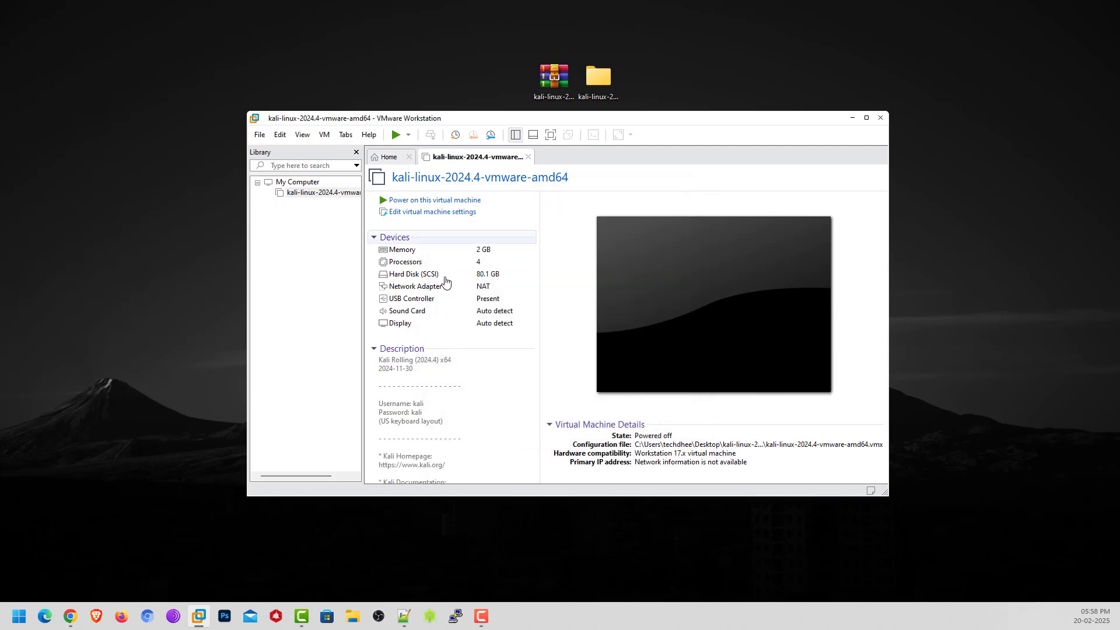
- Set the virtual machine's memory to 8192 MB in its settings
{"action": "left_click", "coordinate": [418, 217]}
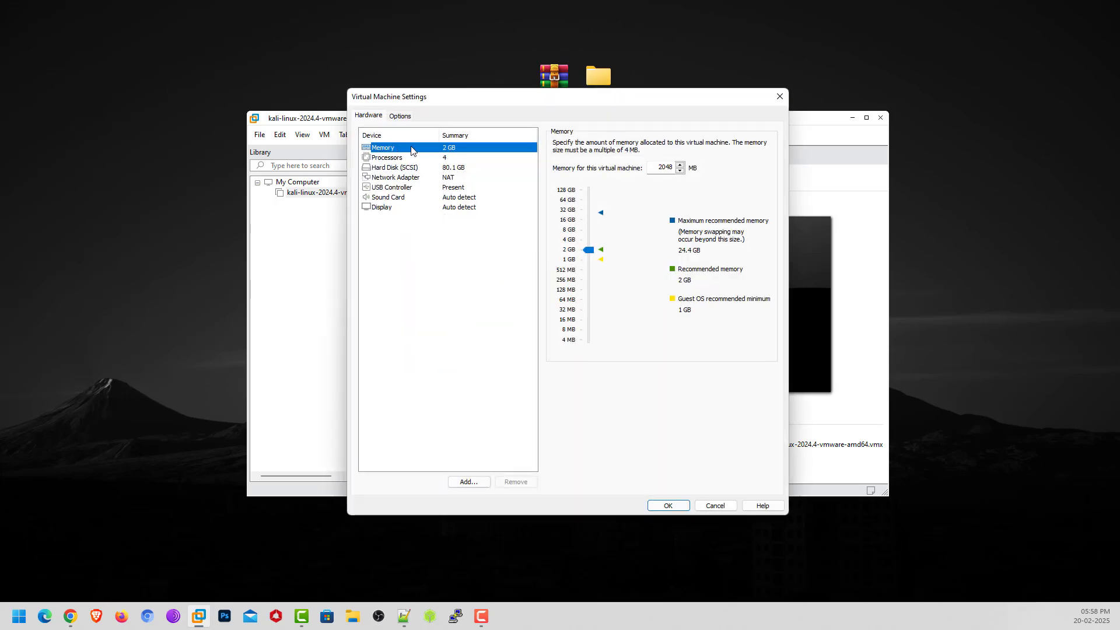
{"action": "left_click", "coordinate": [571, 235]}
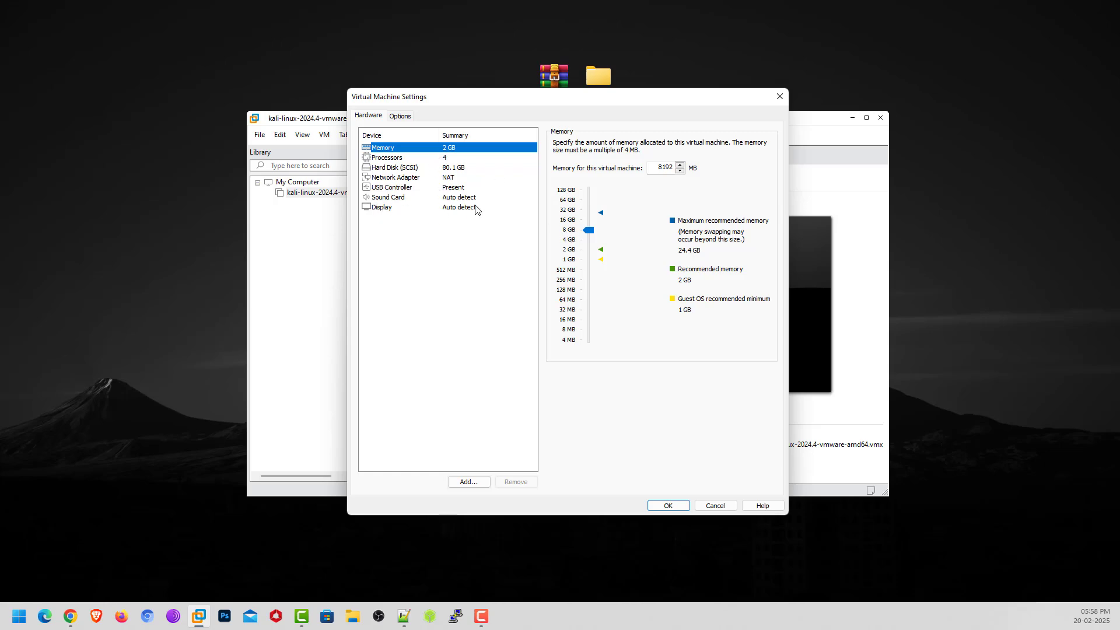
{"action": "left_click", "coordinate": [665, 506]}
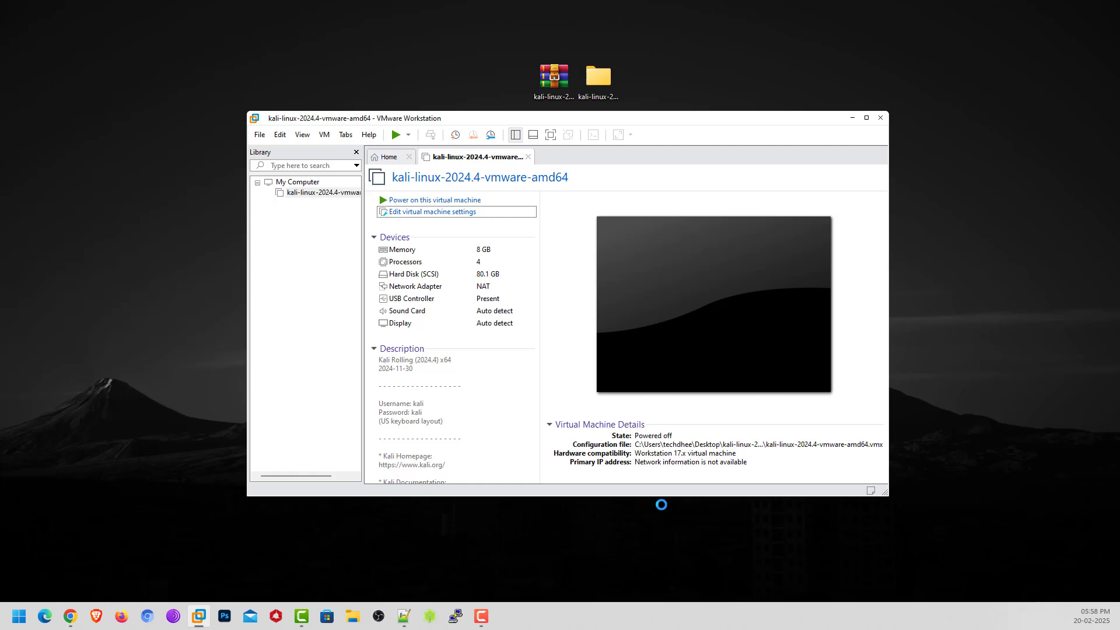
- Power on the Kali virtual machine, reposition its window, and focus the username field on the login screen
{"action": "left_click", "coordinate": [418, 201]}
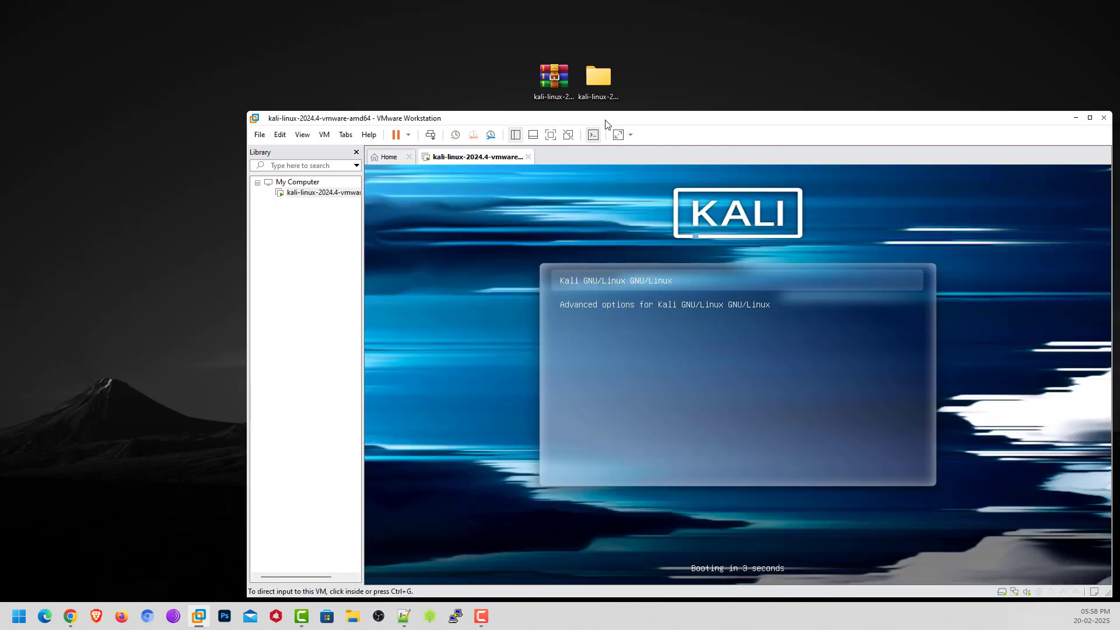
{"action": "left_click_drag", "start_coordinate": [605, 124], "coordinate": [462, 69]}
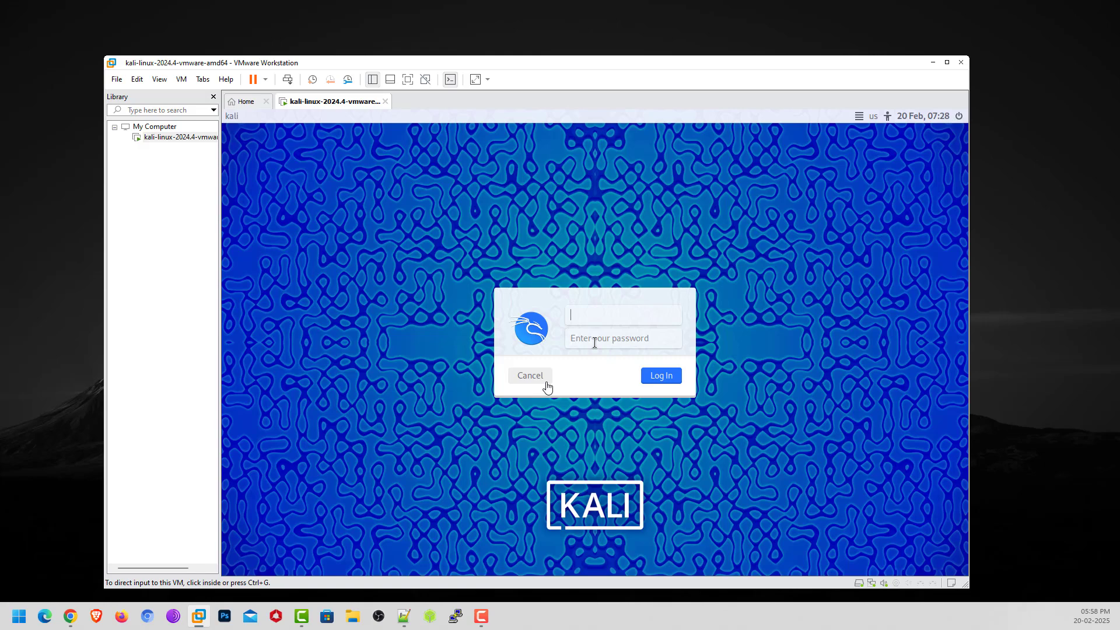
{"action": "left_click", "coordinate": [604, 325]}
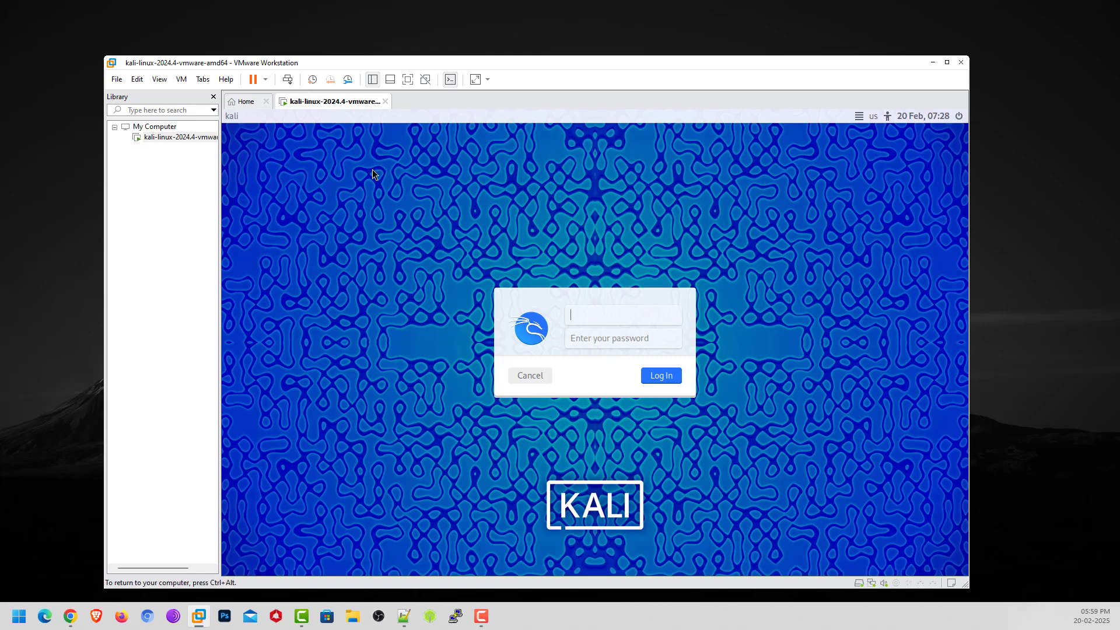
- Try the virtual machine in a maximized window and in full-screen mode, and restore the original window size
{"action": "left_click", "coordinate": [947, 62]}
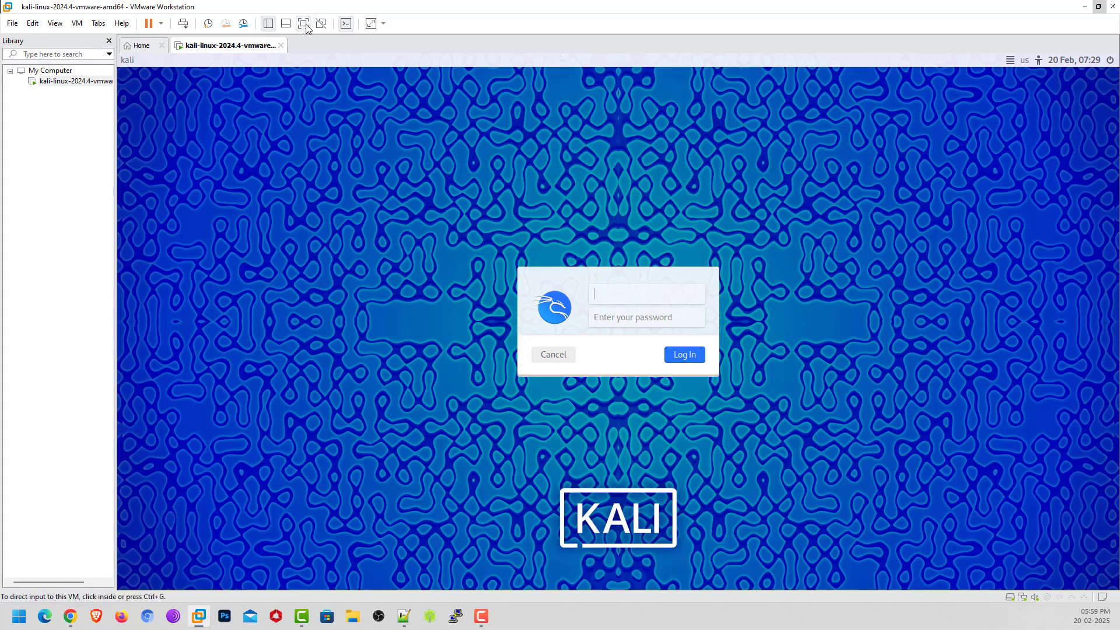
{"action": "left_click", "coordinate": [305, 23]}
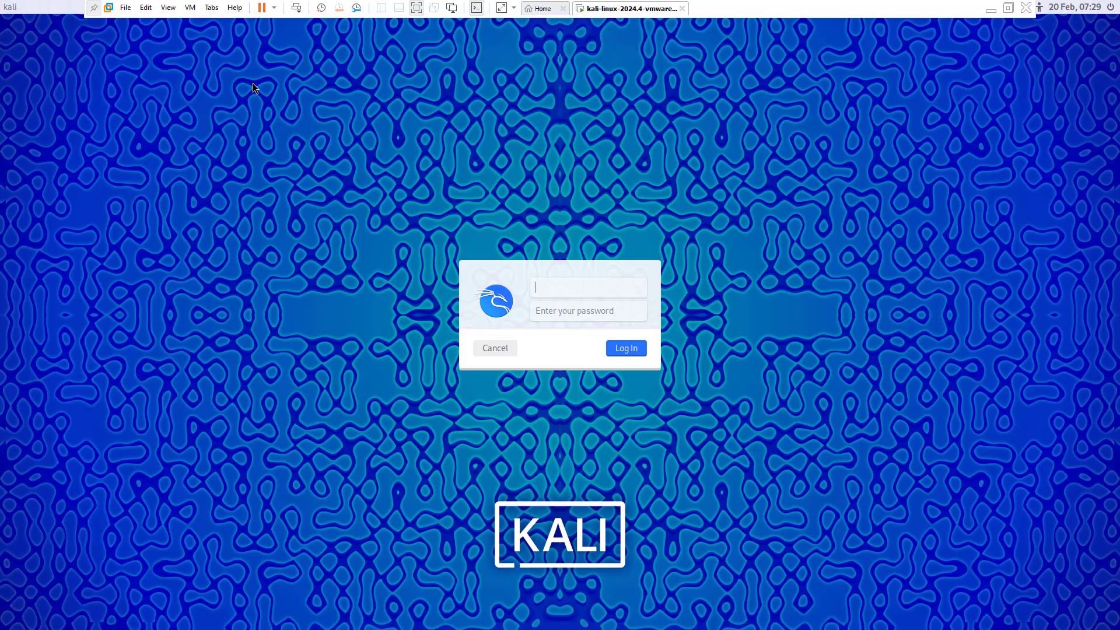
{"action": "left_click", "coordinate": [1010, 9]}
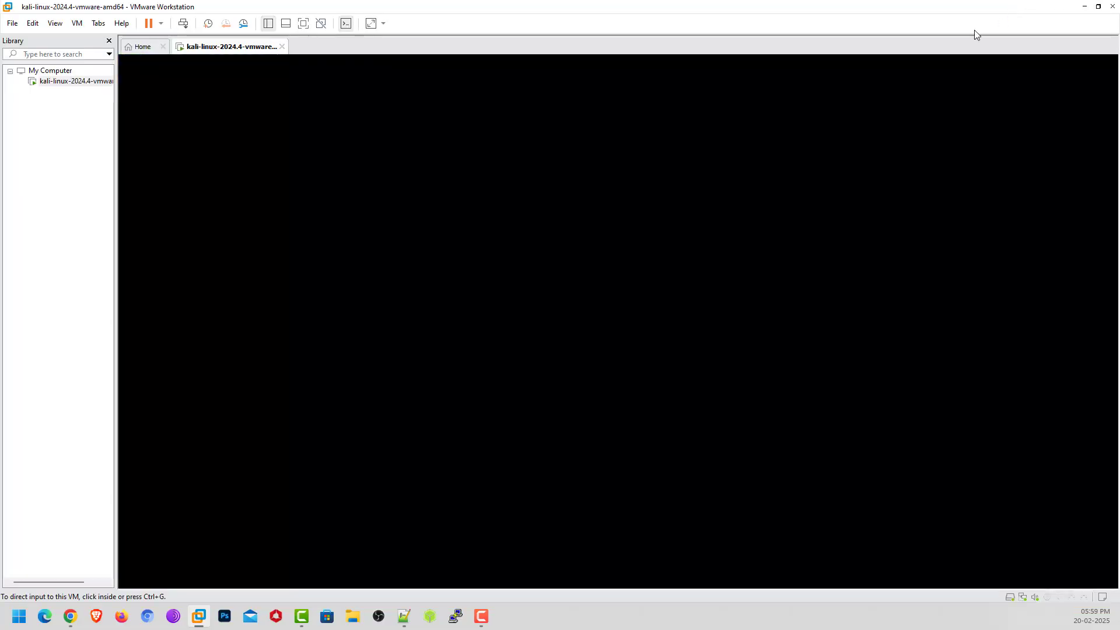
{"action": "left_click", "coordinate": [1098, 7]}
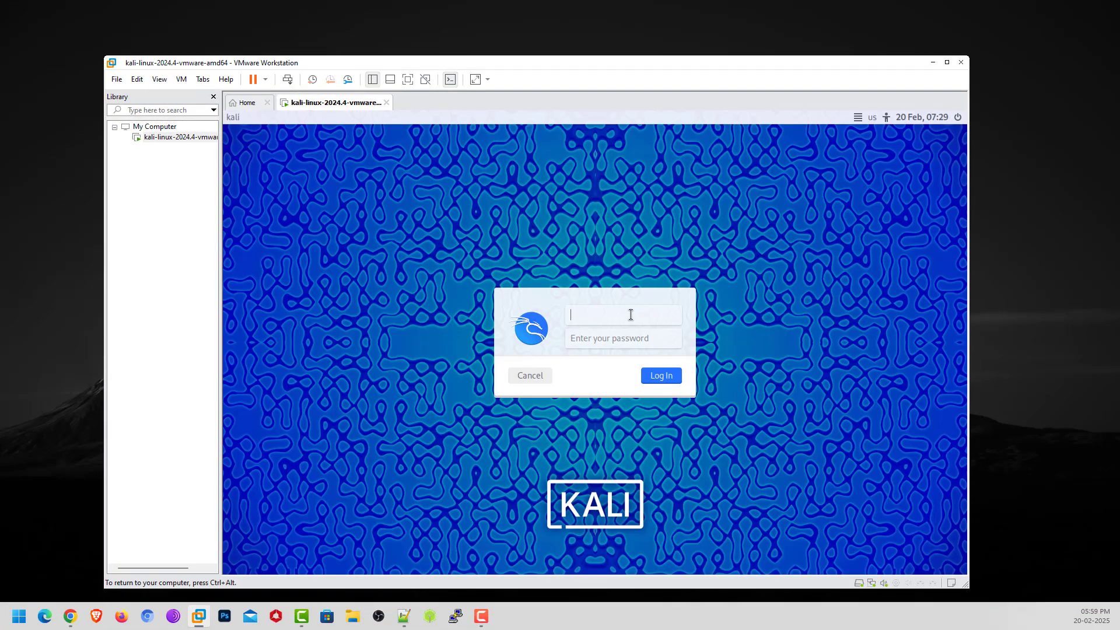
- Log in to the virtual machine as kali, entering the account password
{"action": "type", "text": "kali"}
{"action": "key", "text": "Tab"}
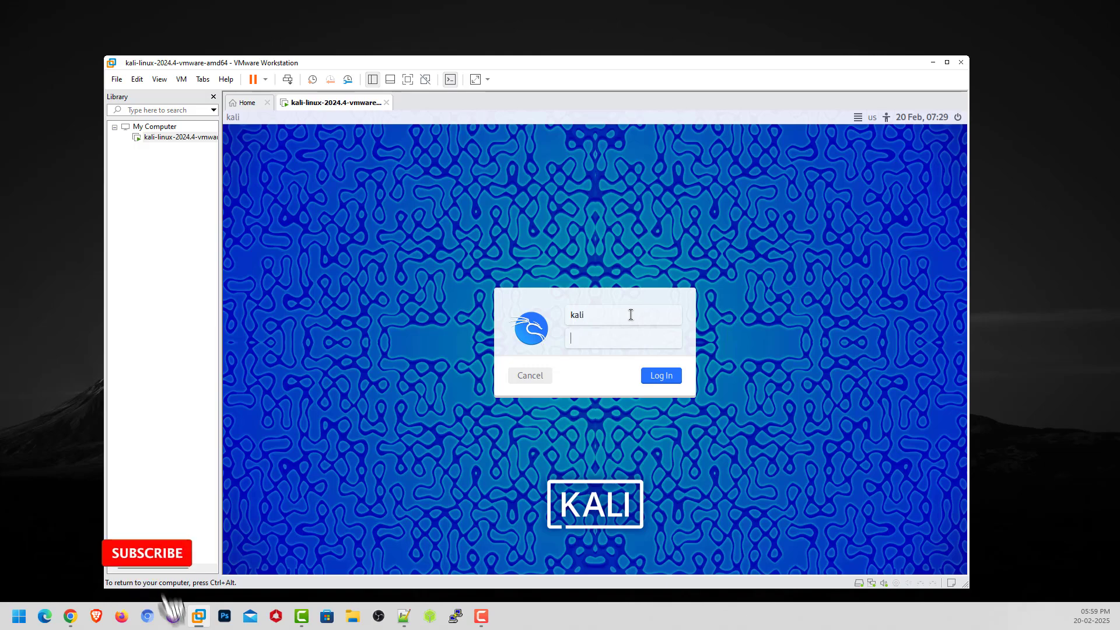
{"action": "type", "text": "kali"}
{"action": "key", "text": "Return"}
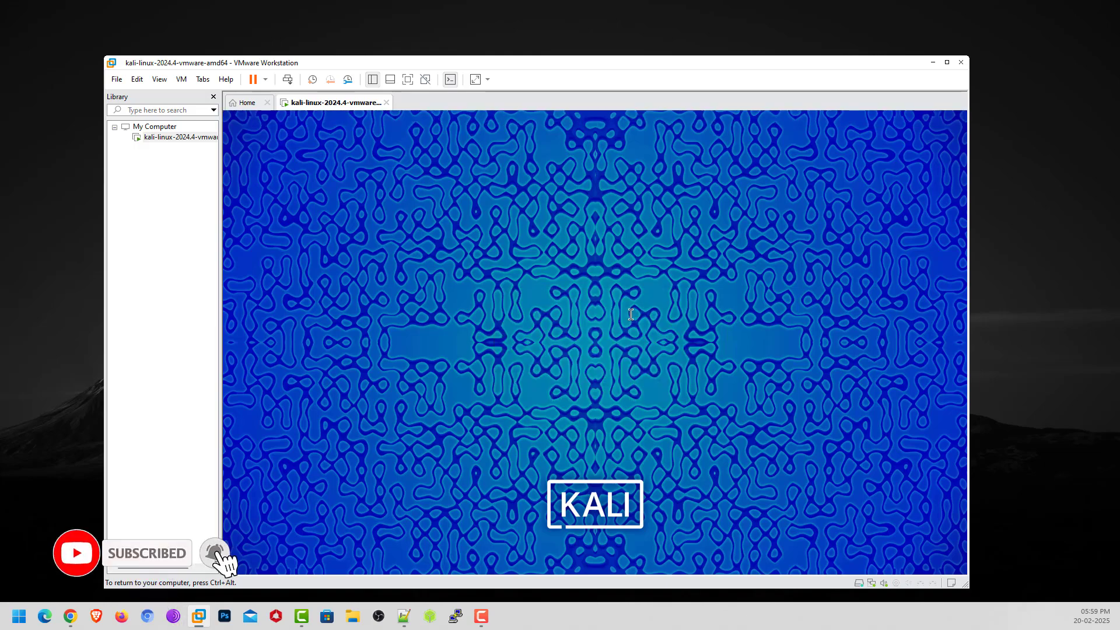
- Close the Task Manager on the Kali desktop and show the virtual machine in full-screen mode
{"action": "left_click", "coordinate": [947, 61]}
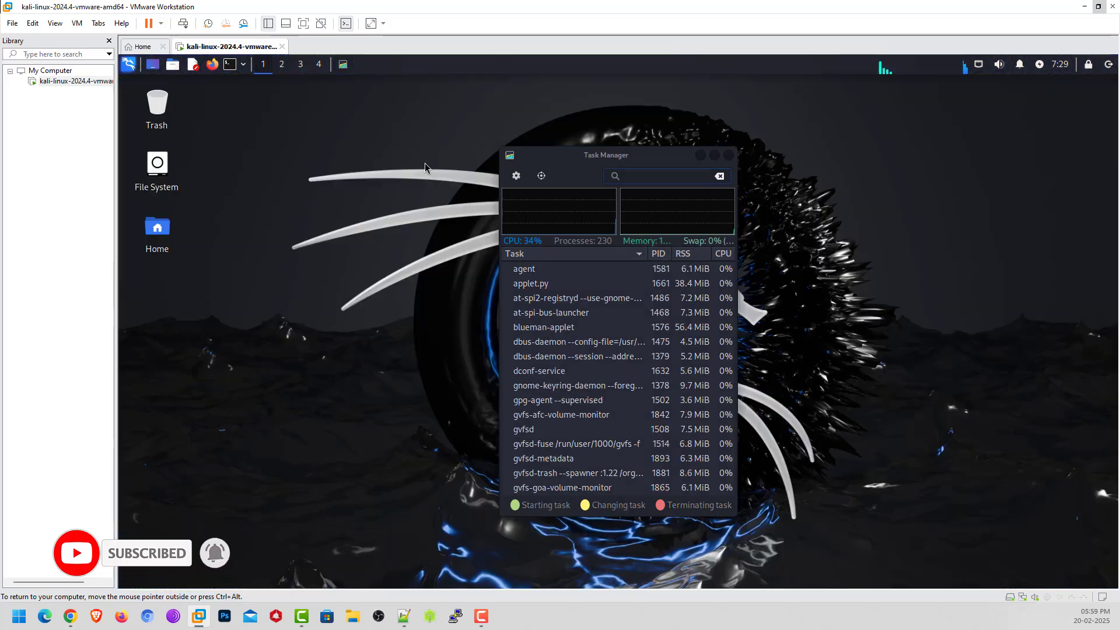
{"action": "left_click", "coordinate": [728, 156]}
{"action": "left_click", "coordinate": [303, 23]}
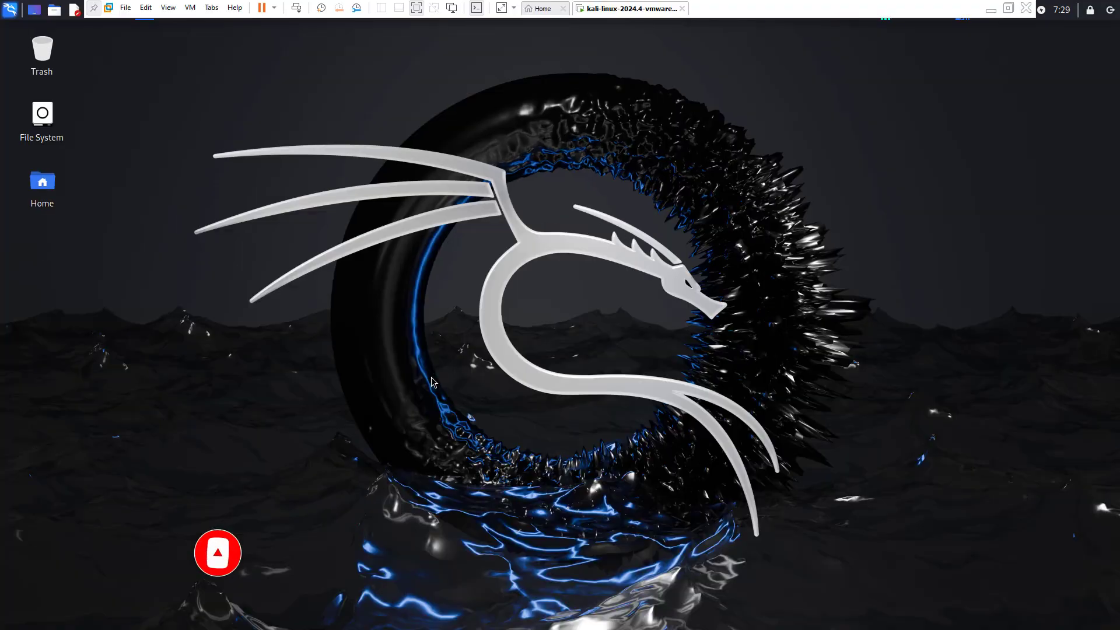
{"action": "left_click", "coordinate": [168, 8]}
{"action": "left_click", "coordinate": [195, 36]}
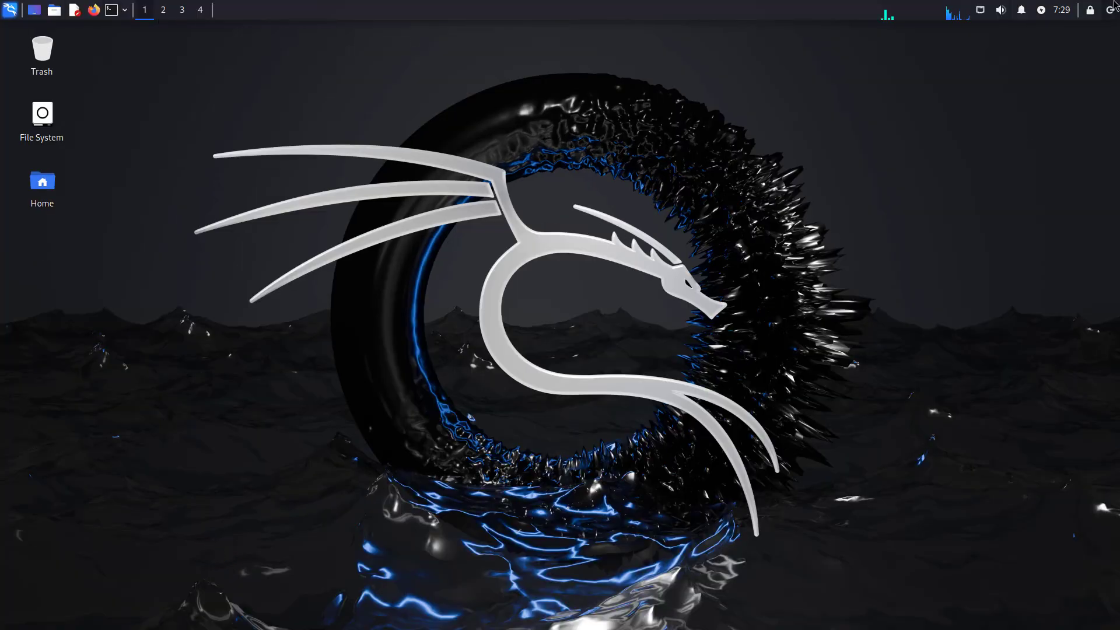
- Open a terminal and display the system's release information with cat /etc/os-release
{"action": "left_click", "coordinate": [109, 10]}
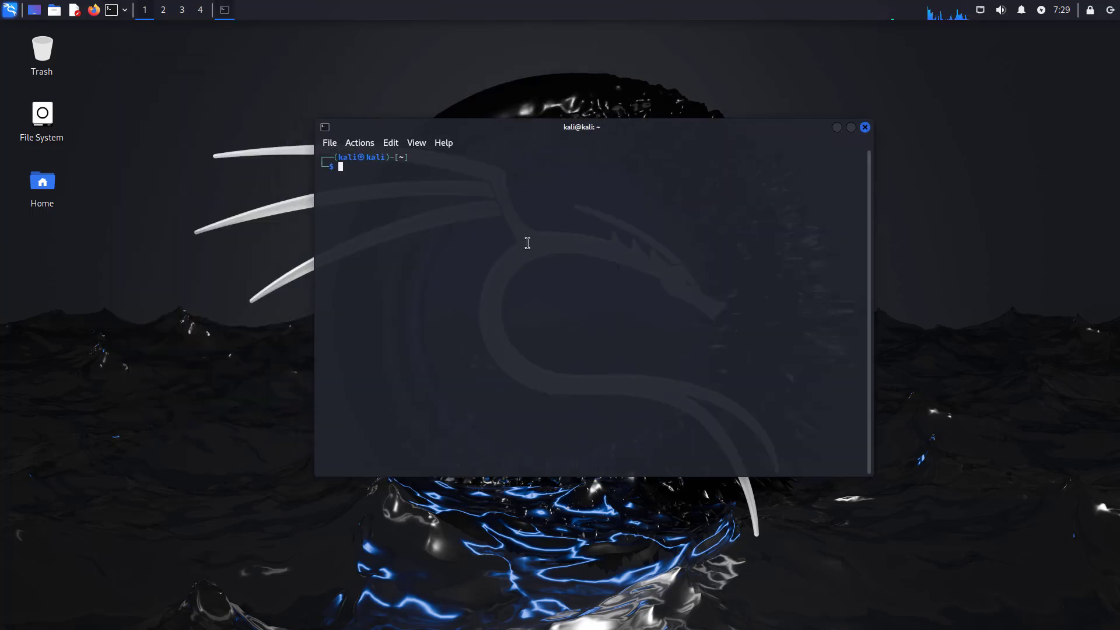
{"action": "type", "text": "cat /etc/os-release"}
{"action": "key", "text": "Return"}
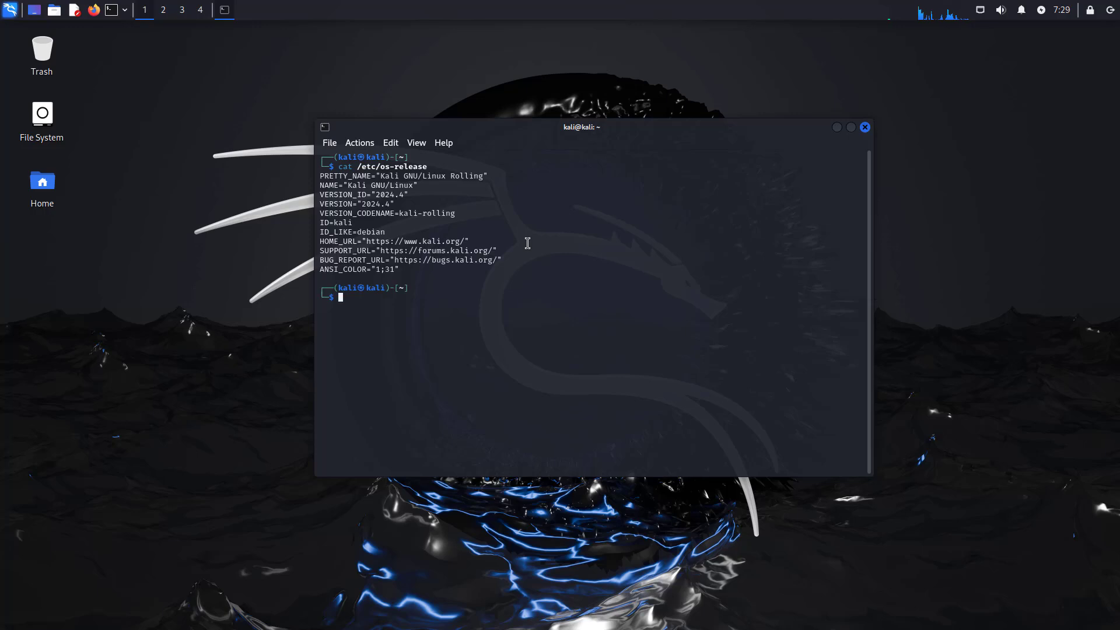
- Enlarge the terminal text by three zoom levels and move the focus to the empty desktop
{"action": "key", "text": "ctrl+plus"}
{"action": "key", "text": "ctrl+plus"}
{"action": "key", "text": "ctrl+plus"}
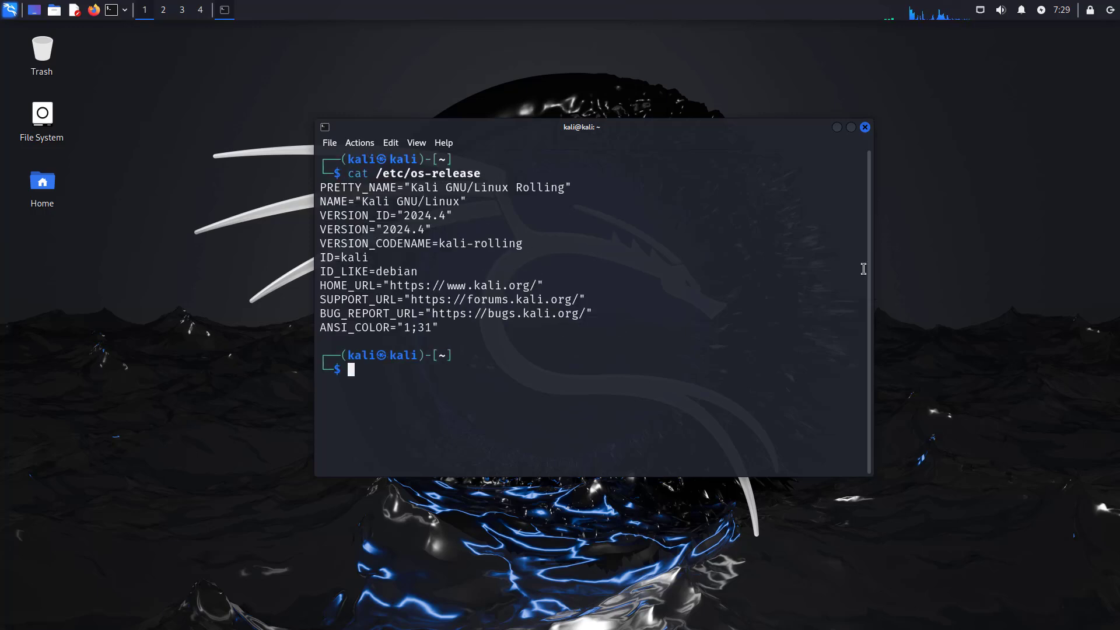
{"action": "left_click", "coordinate": [913, 285]}
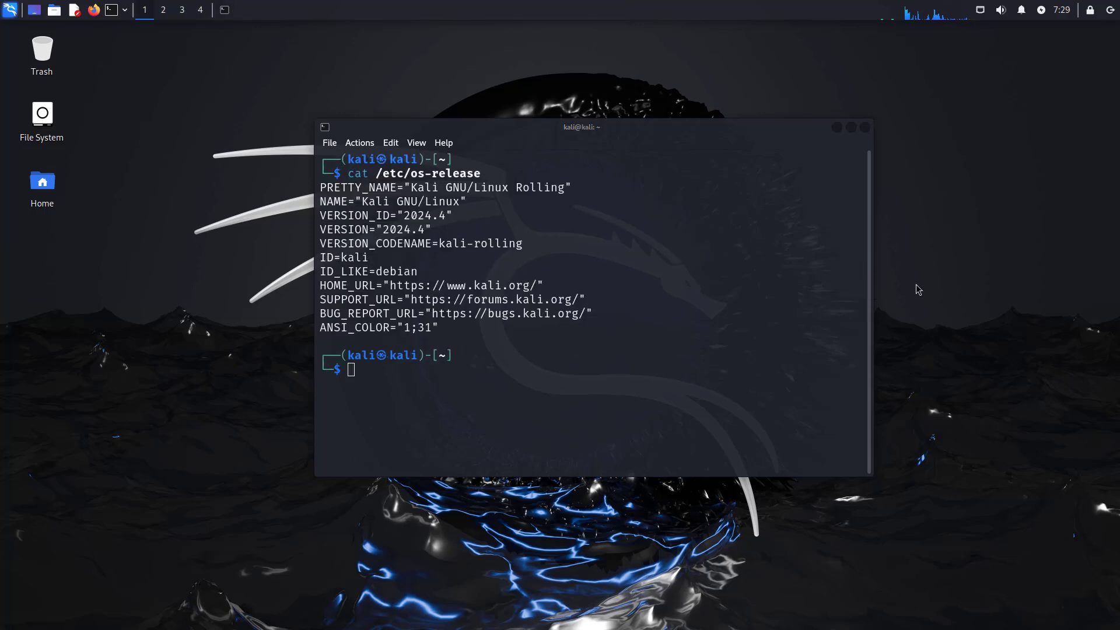